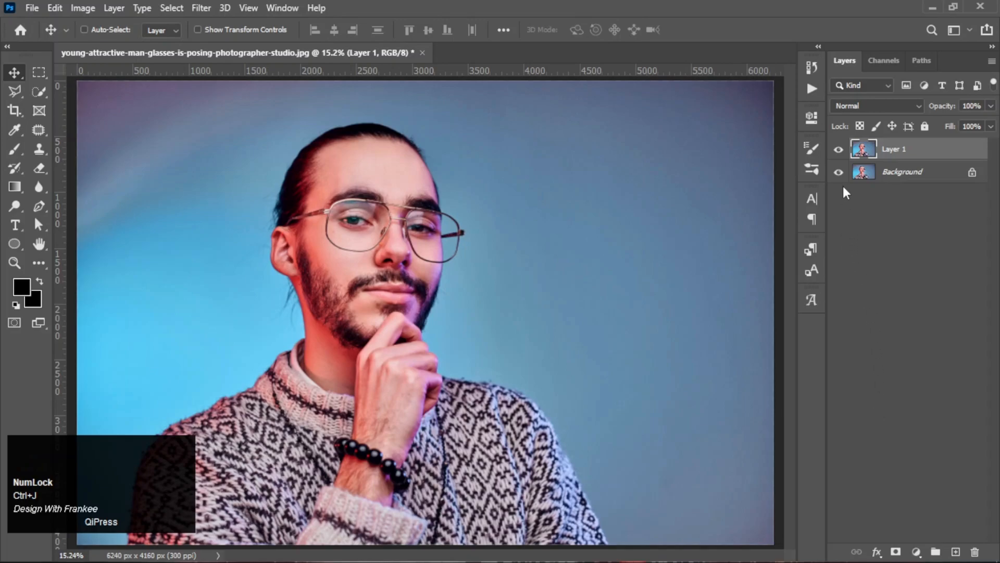
Hide the Background layer and select the man on Layer 1 with Select Subject
left_click(840, 174)
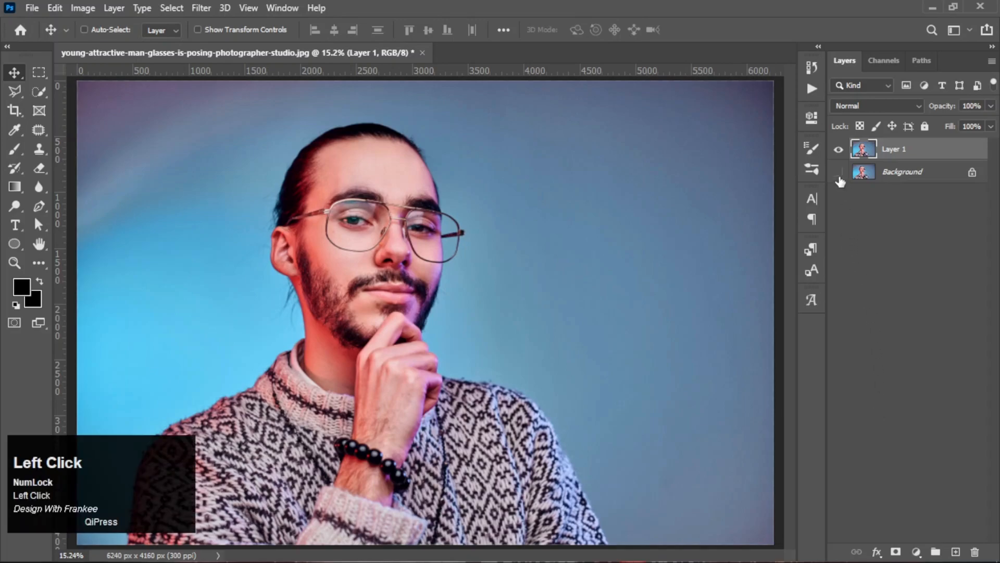
right_click(33, 94)
left_click(77, 106)
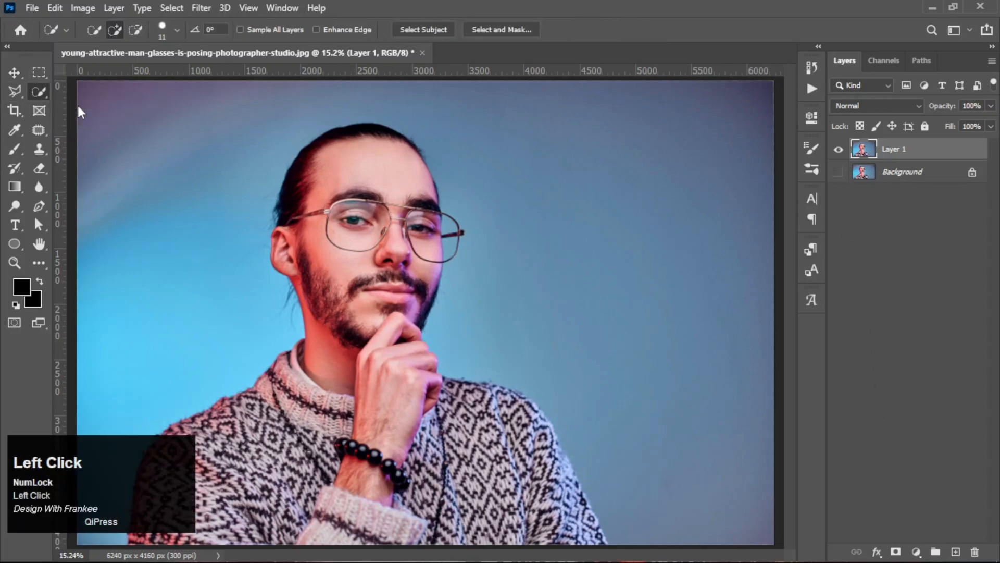
left_click(428, 32)
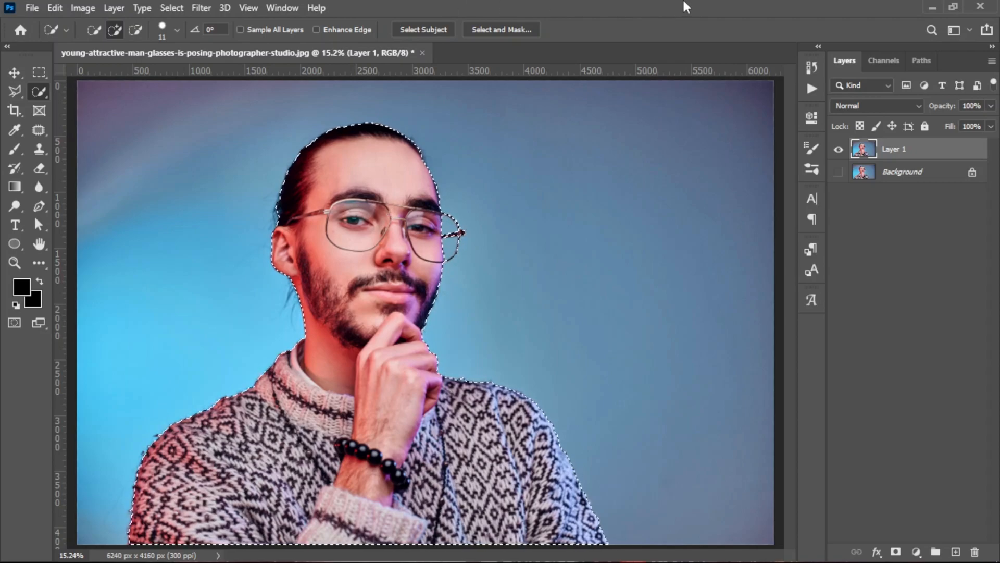
Refine the selection edges along the man's hair and beard in Select and Mask with the Refine Edge Brush
scroll(390, 255, "up", 3, "alt")
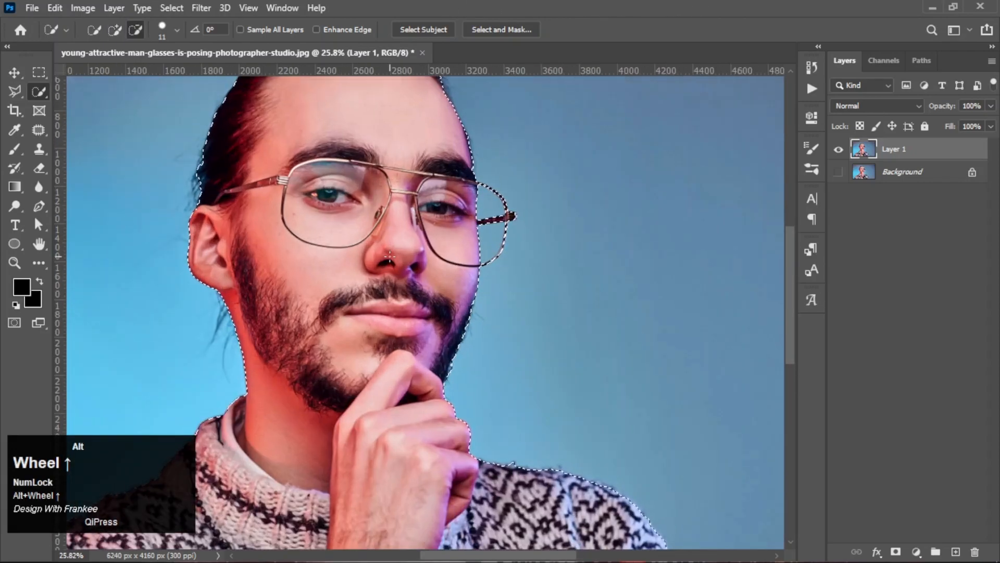
left_click_drag(390, 255, 443, 158)
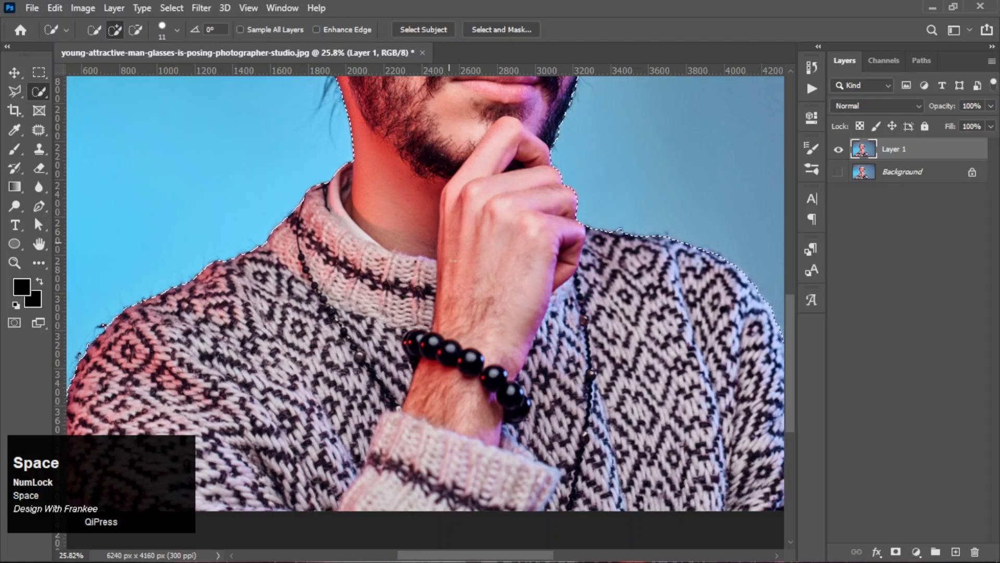
mouse_move(561, 378)
left_mouse_down()
mouse_move(471, 273)
mouse_move(642, 325)
mouse_move(553, 324)
left_mouse_up()
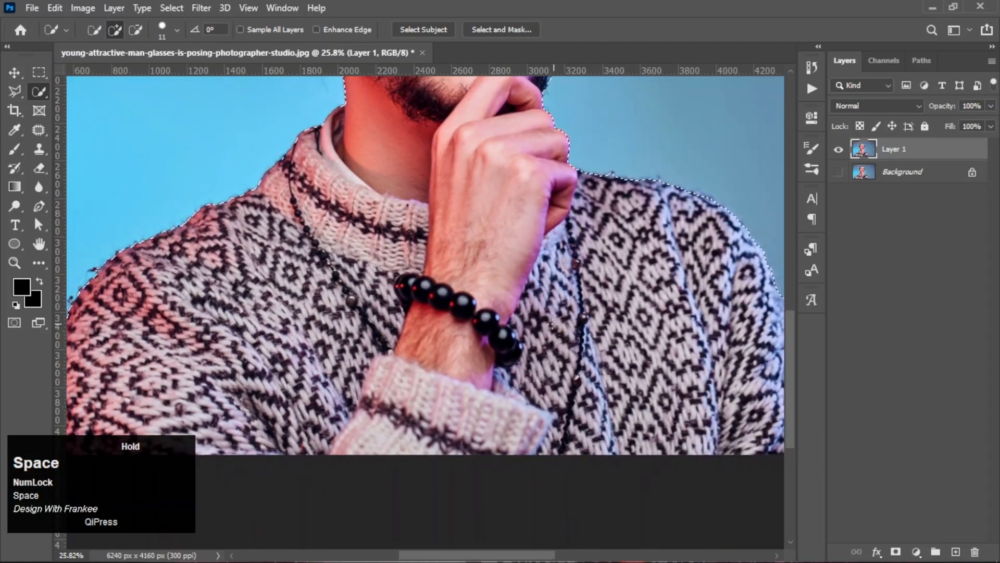
key("ctrl+0")
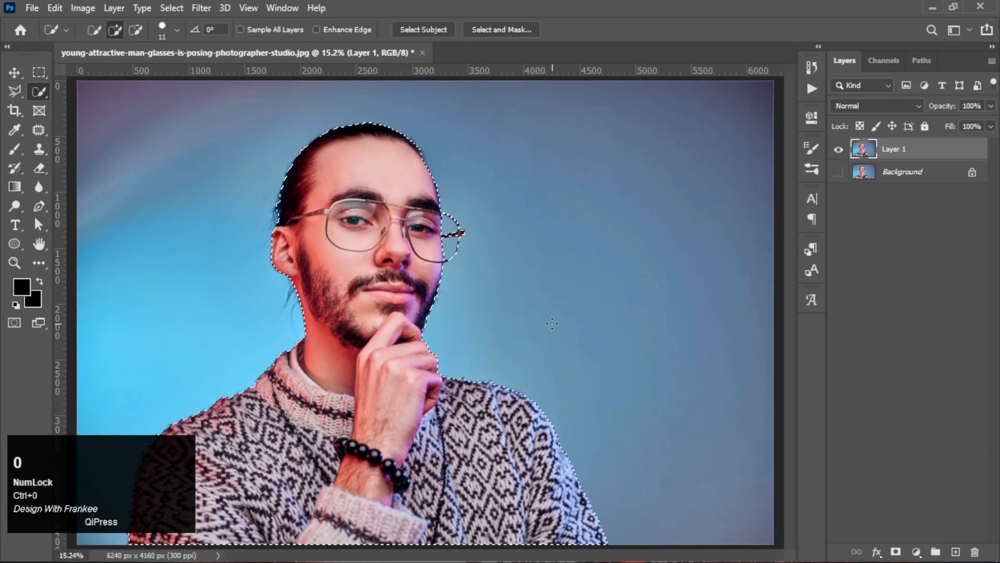
scroll(453, 229, "up", 5, "alt")
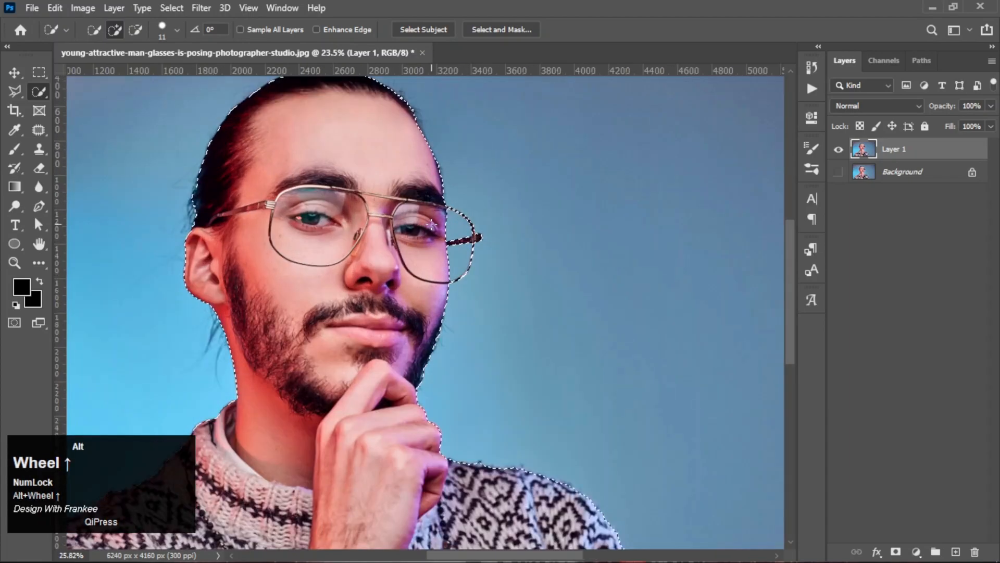
left_click_drag(364, 116, 405, 207)
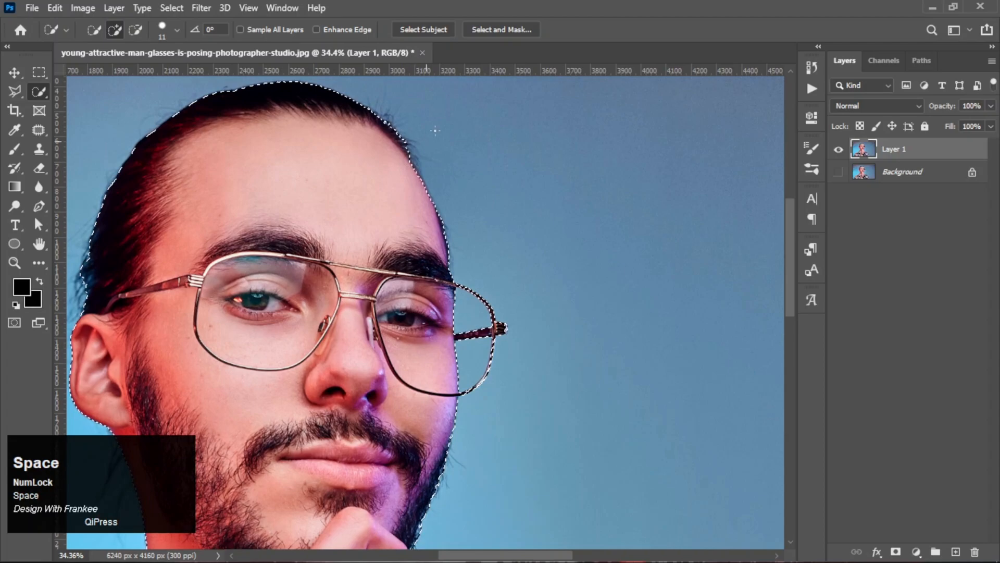
left_click(509, 31)
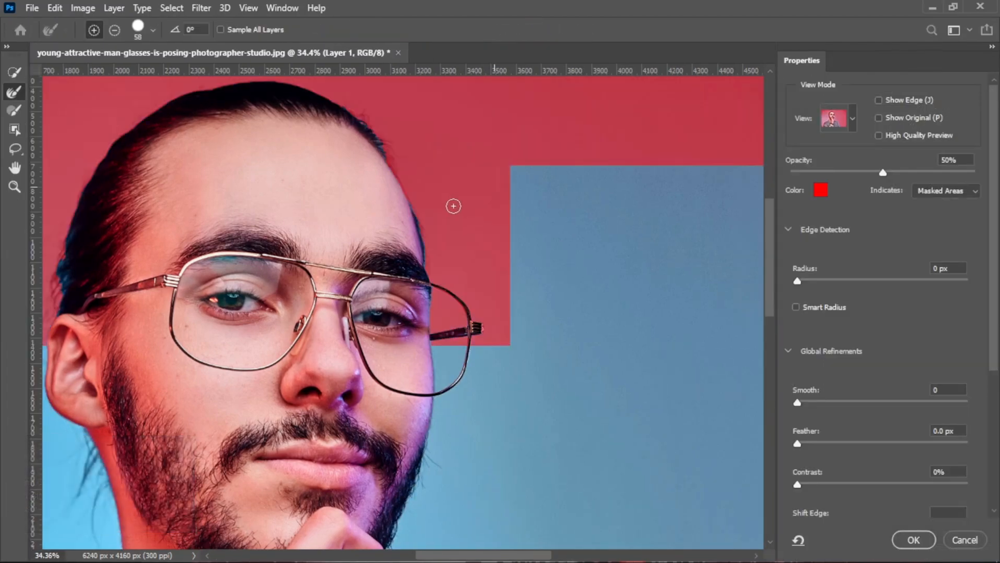
scroll(488, 260, "down", 3, "alt")
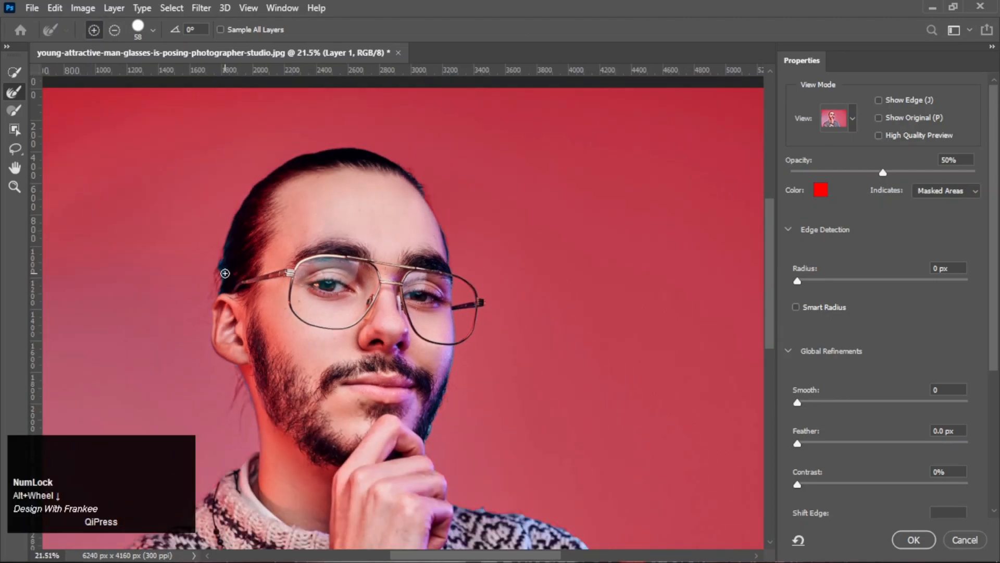
left_click_drag(215, 288, 229, 227)
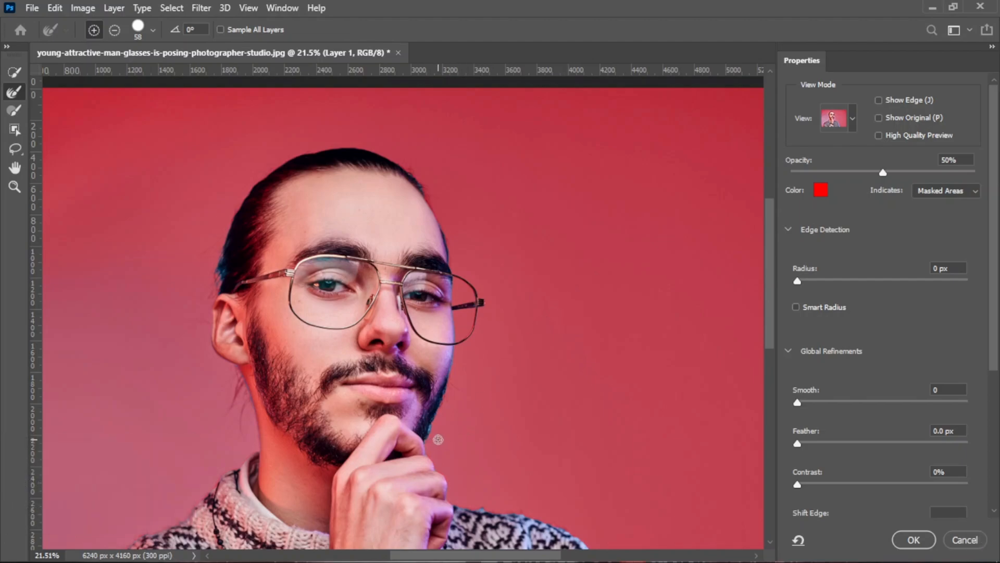
scroll(426, 446, "up", 2)
mouse_move(423, 442)
left_mouse_down()
mouse_move(456, 349)
mouse_move(458, 357)
left_mouse_up()
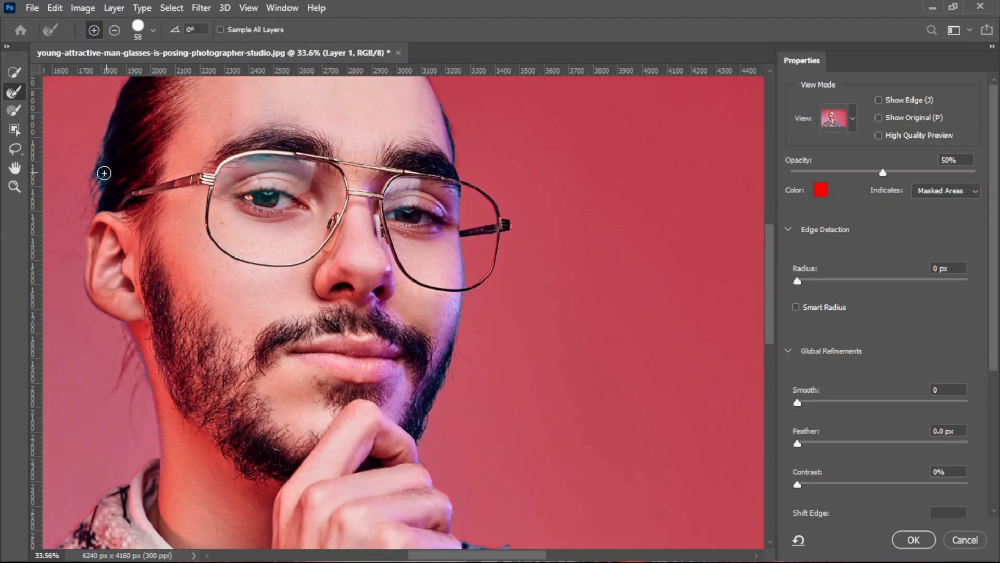
left_click(96, 164)
mouse_move(95, 165)
left_mouse_down()
mouse_move(103, 142)
mouse_move(98, 179)
mouse_move(100, 161)
mouse_move(121, 191)
mouse_move(92, 211)
mouse_move(124, 178)
left_mouse_up()
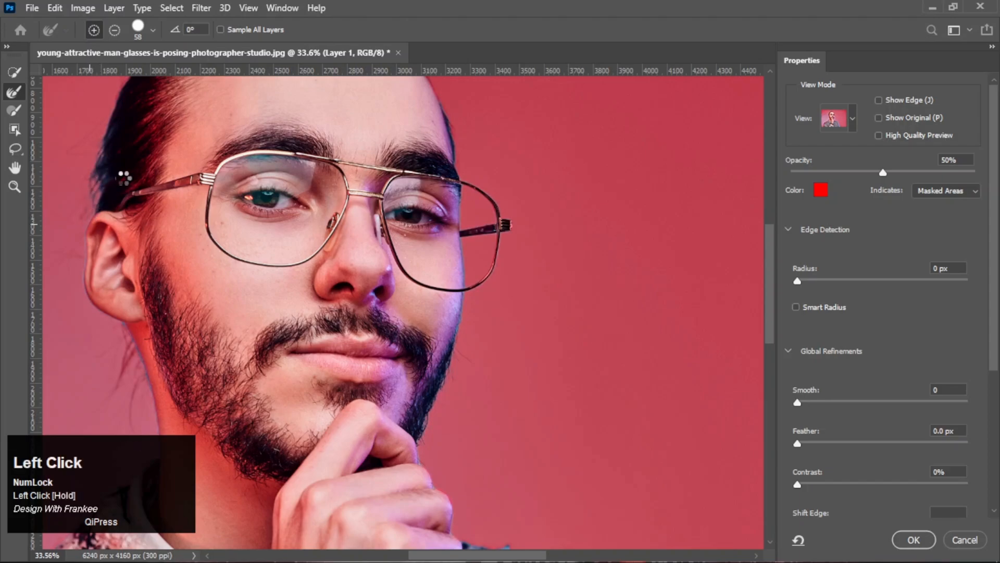
Output the refined edge as a Selection and add a layer mask from it to Layer 1
key("ctrl+0")
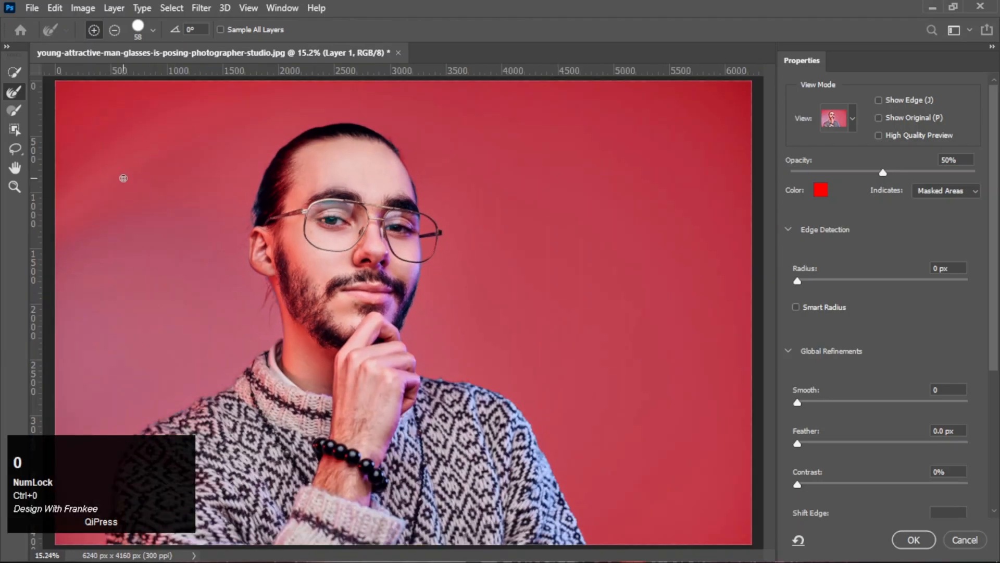
scroll(903, 396, "down", 5)
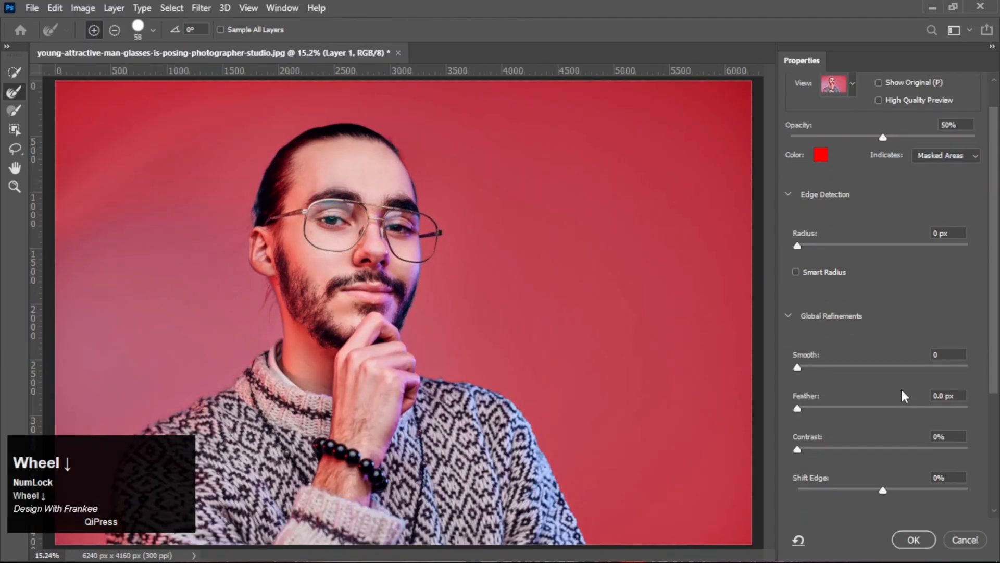
scroll(903, 396, "down", 3)
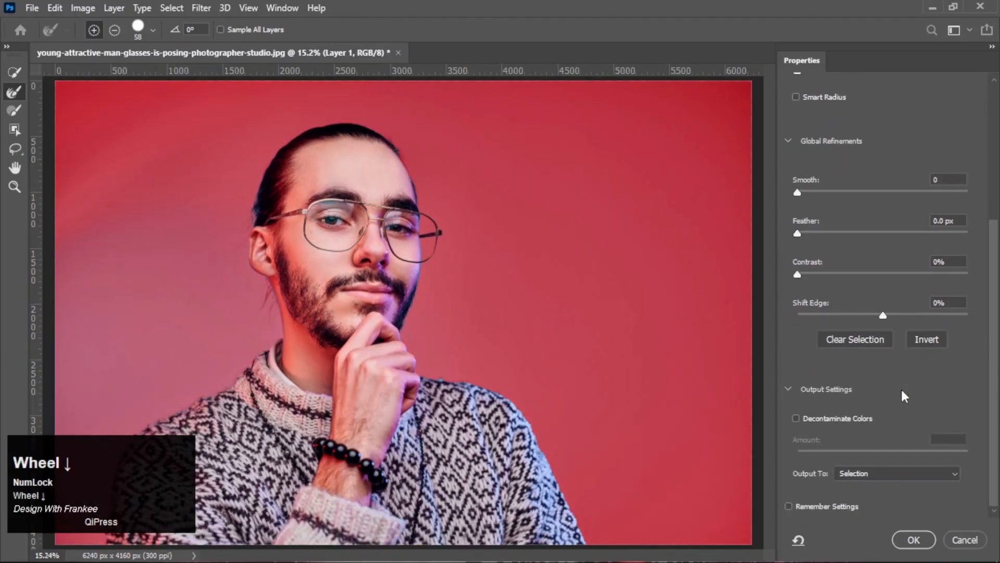
left_click(919, 471)
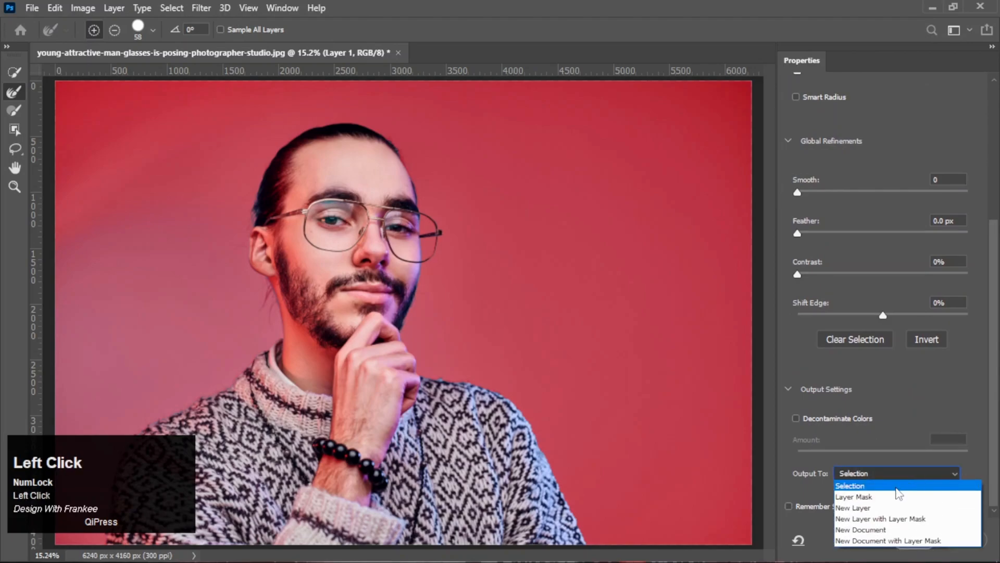
left_click(897, 489)
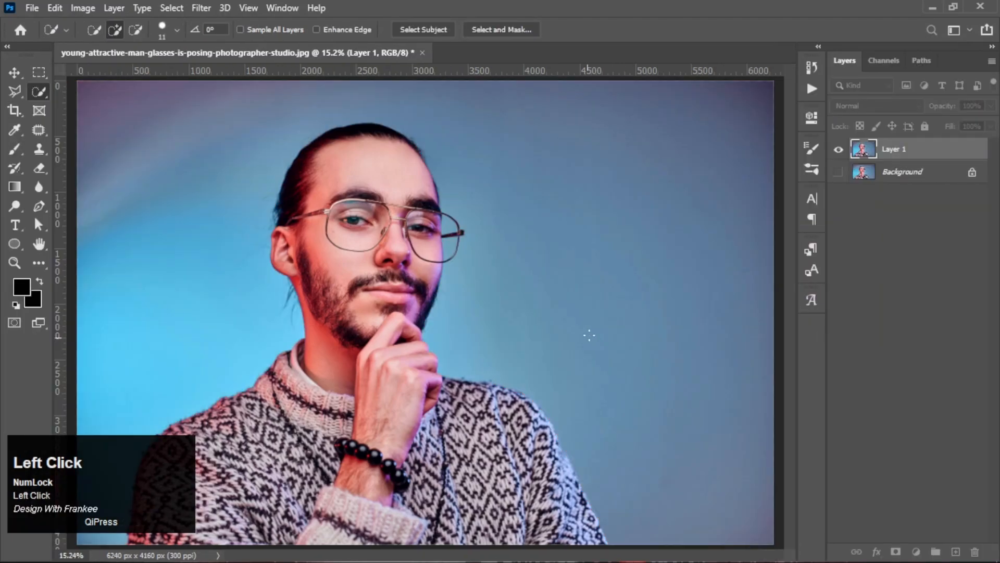
left_click(895, 552)
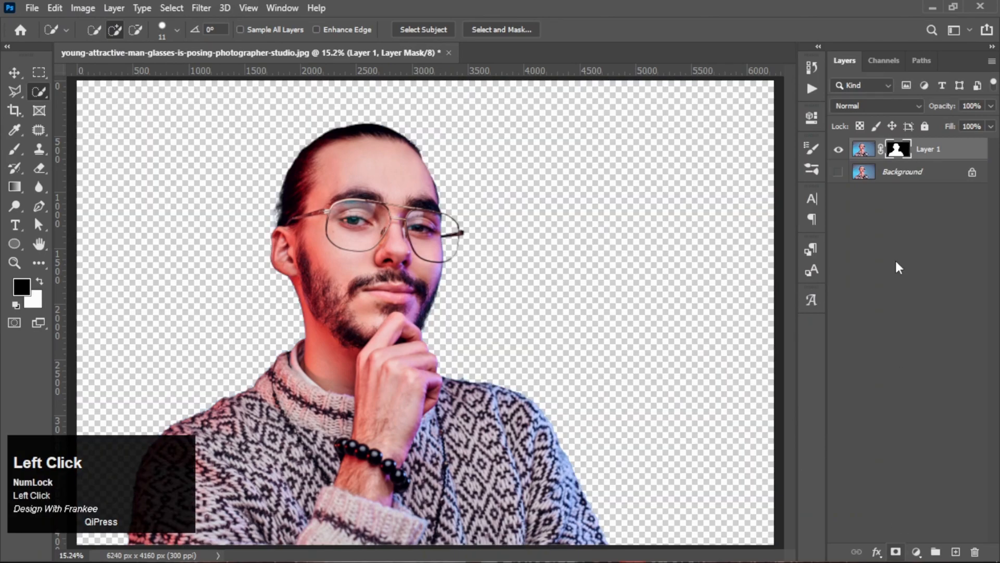
Draw a rectangle shape about 6422 × 1401 px across the upper part of the canvas, directly above the Background layer
left_click(926, 174)
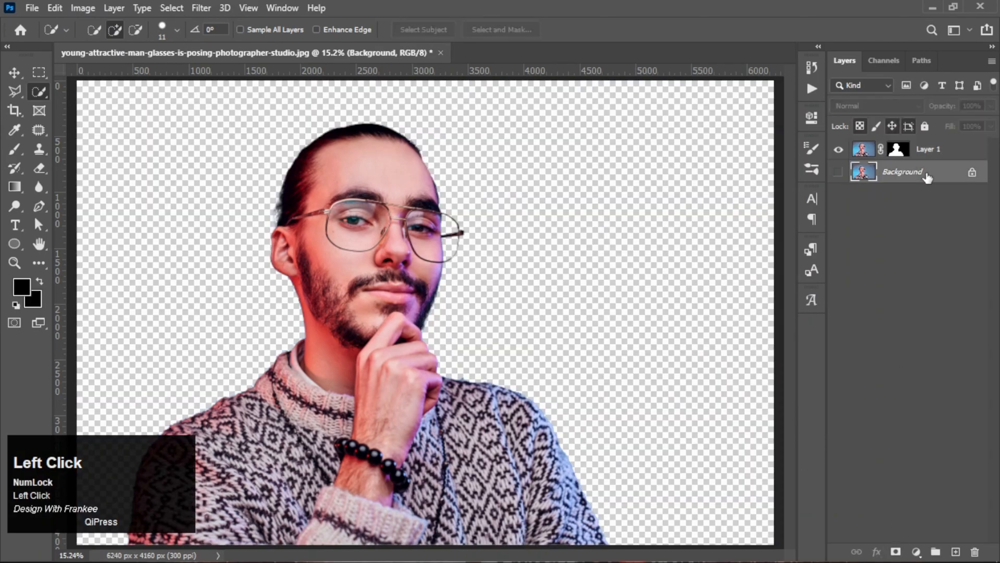
right_click(14, 243)
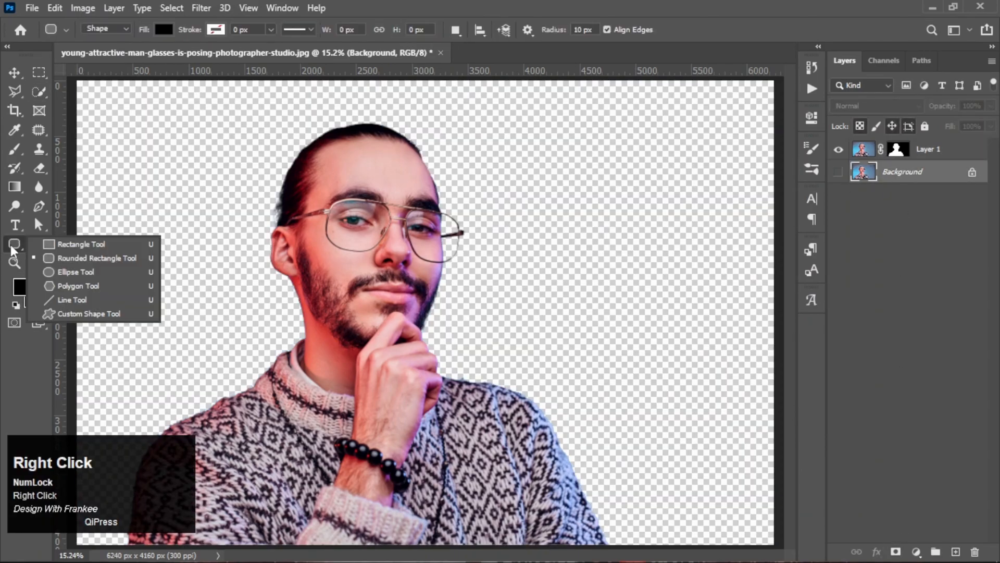
left_click(55, 248)
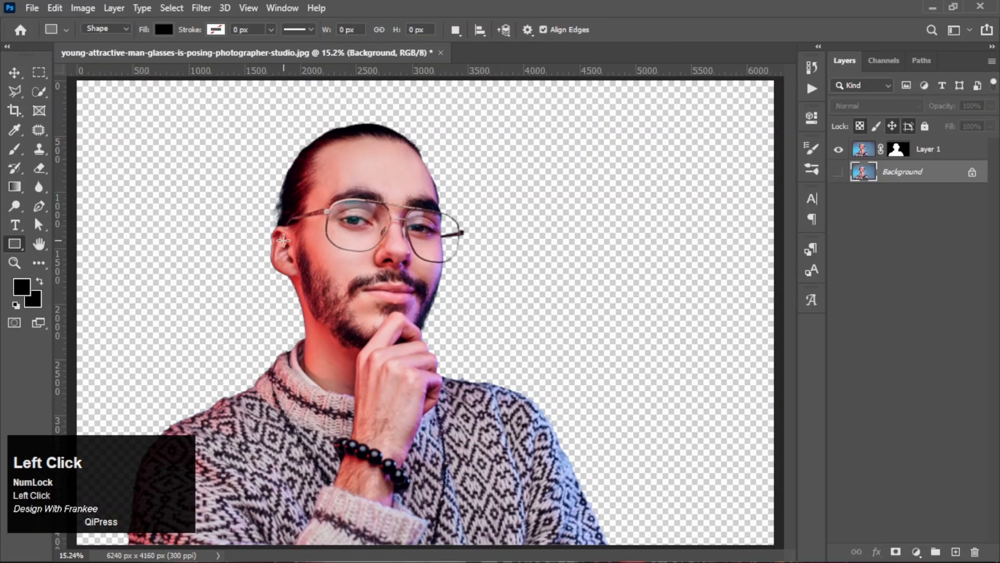
scroll(262, 286, "down", 2)
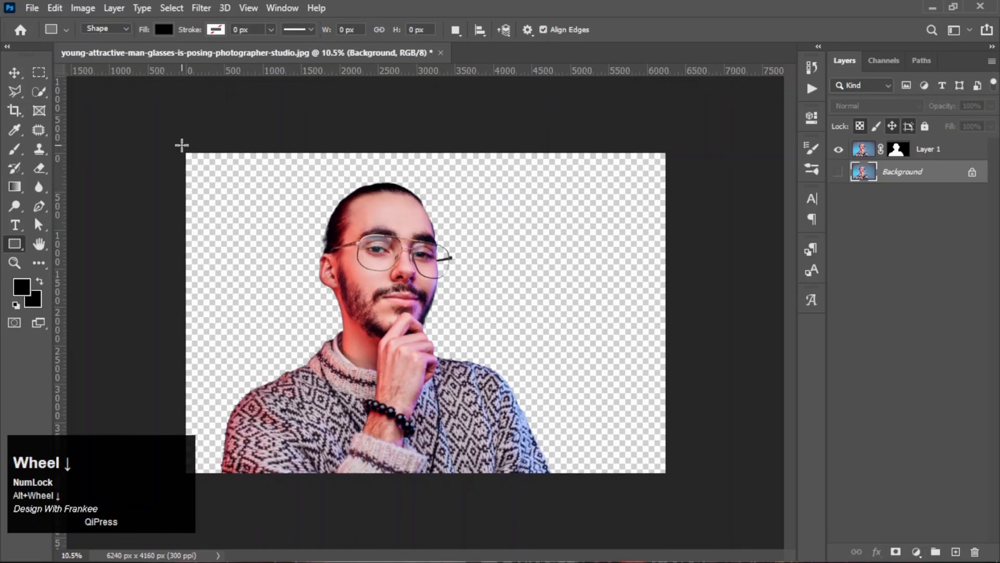
left_click_drag(179, 142, 673, 250)
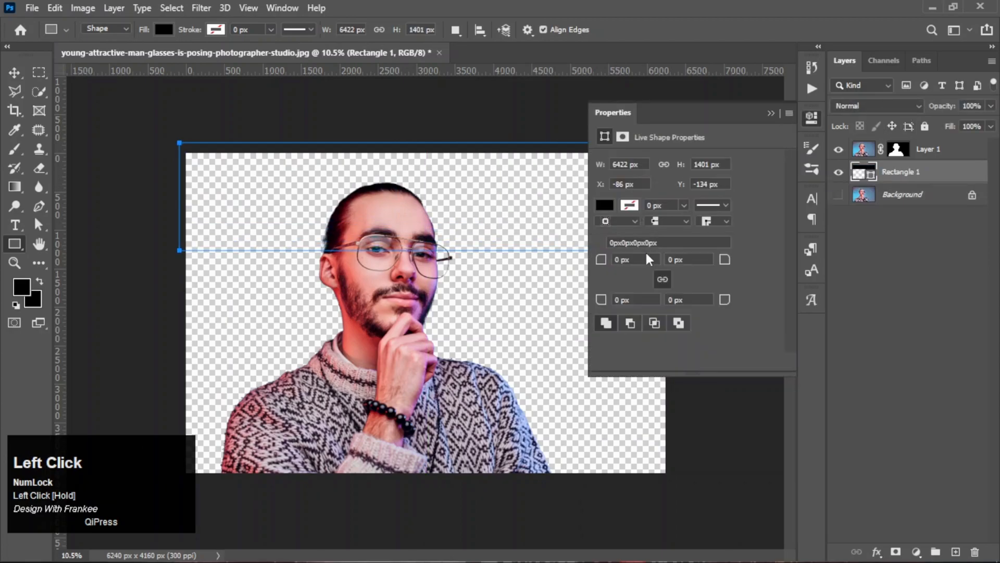
Set the rectangle's fill to the light cyan colour 8aedea
left_click(604, 205)
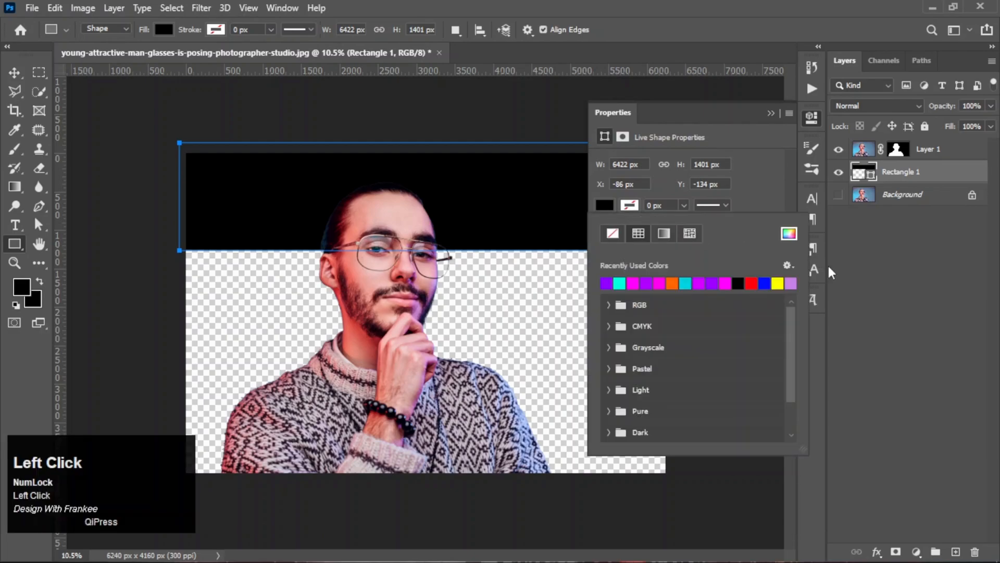
left_click(793, 237)
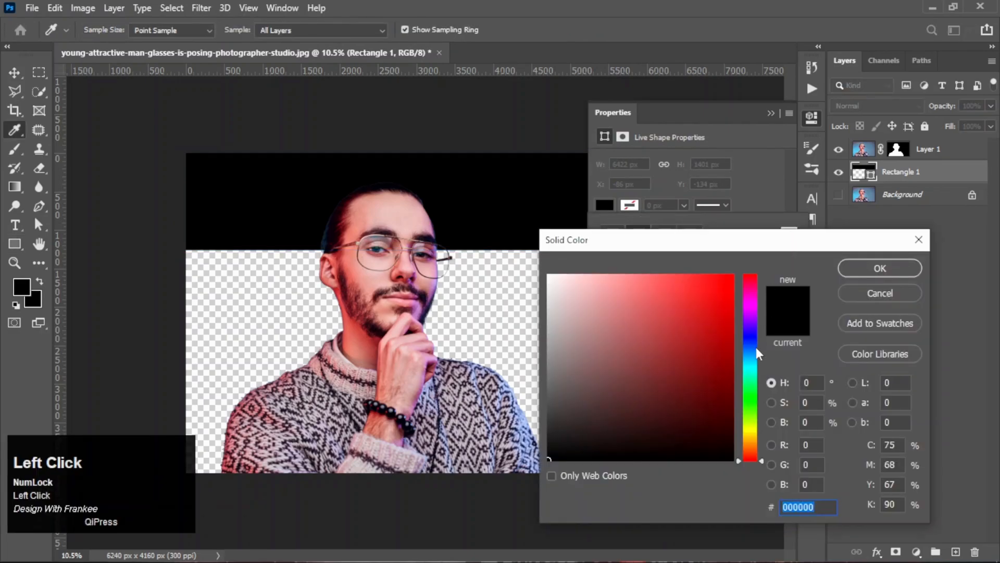
left_click(752, 368)
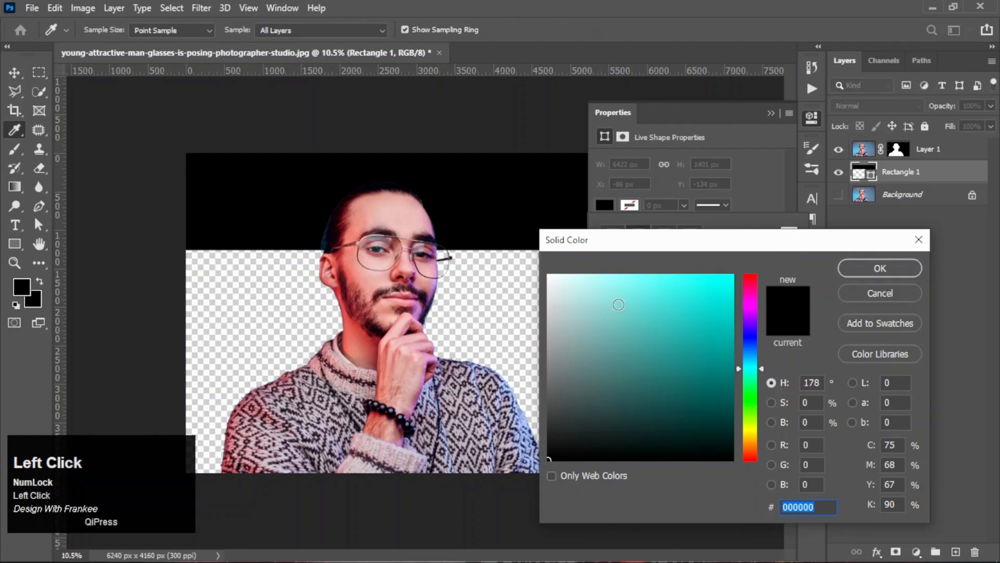
left_click(620, 300)
left_click(625, 287)
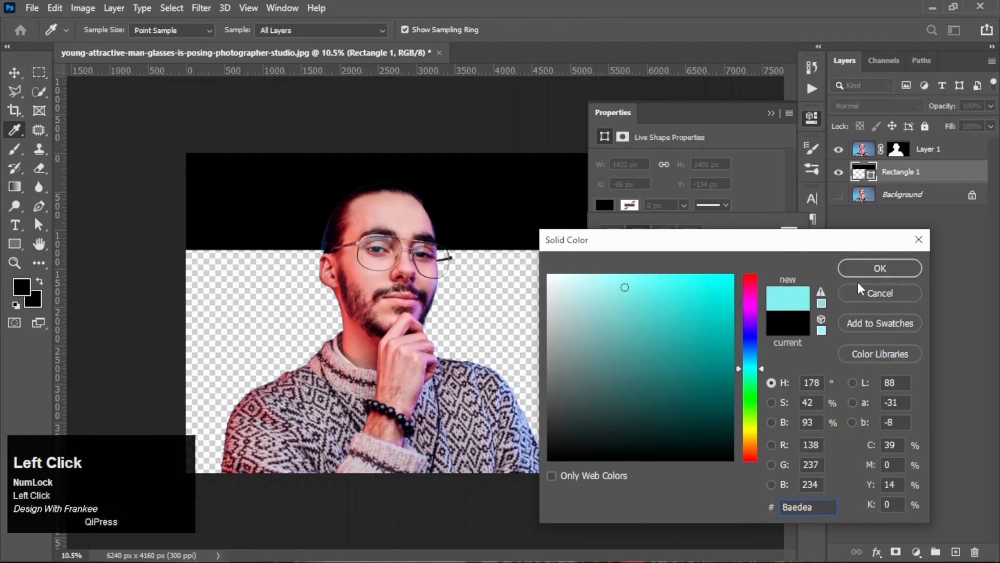
left_click(867, 270)
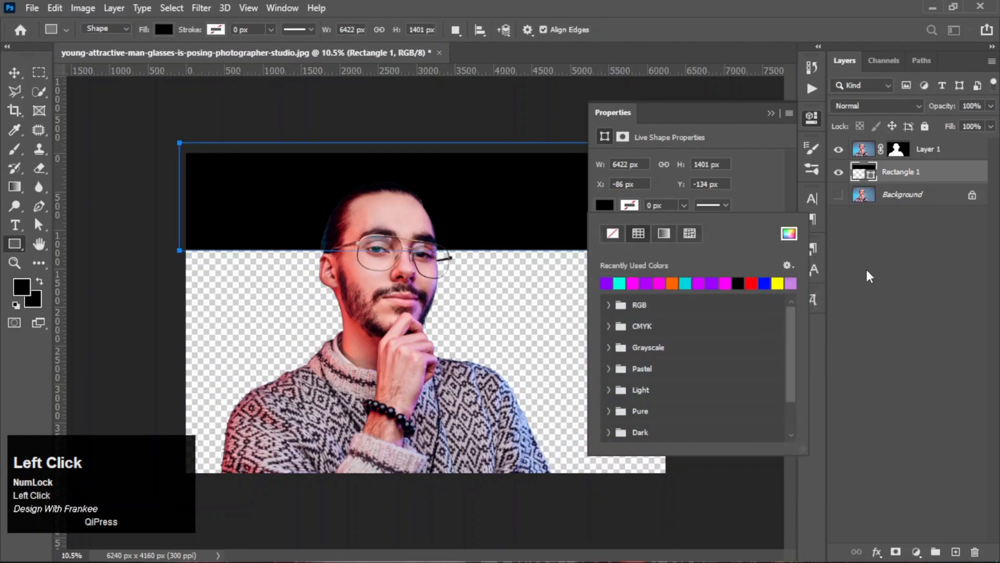
left_click(768, 117)
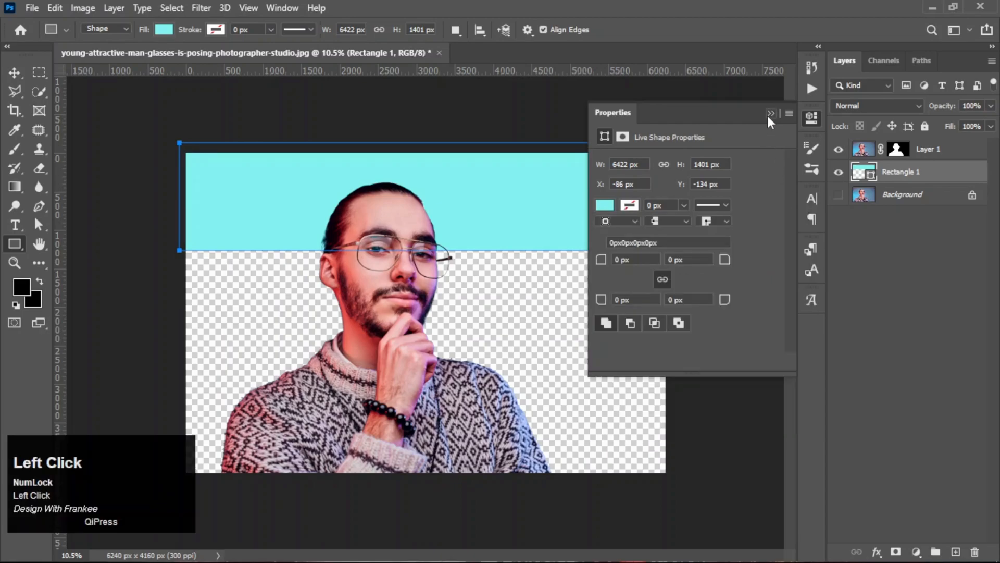
left_click(770, 114)
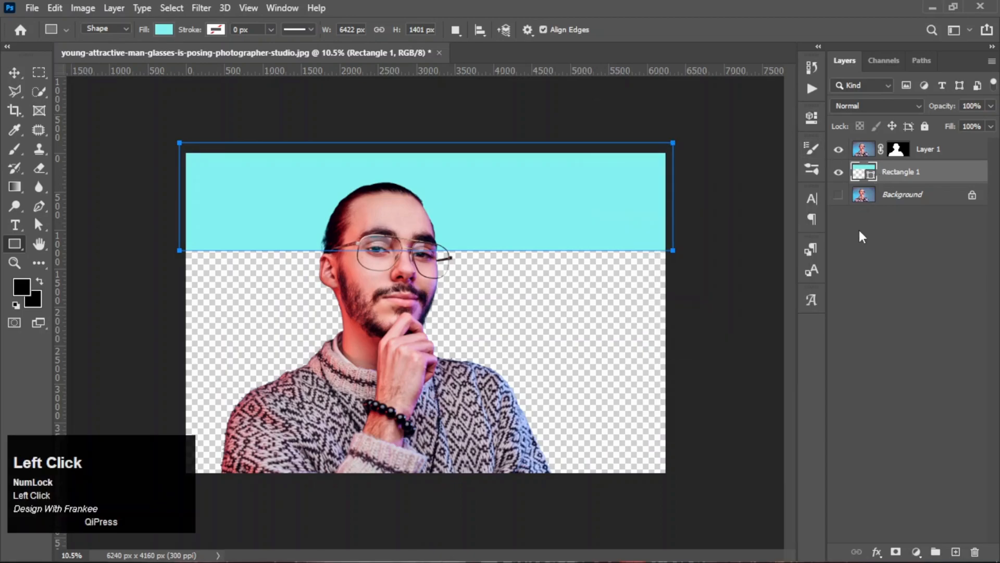
Duplicate the cyan rectangle twice, stacking the copies downward behind the man, and hide the middle copy
key("v")
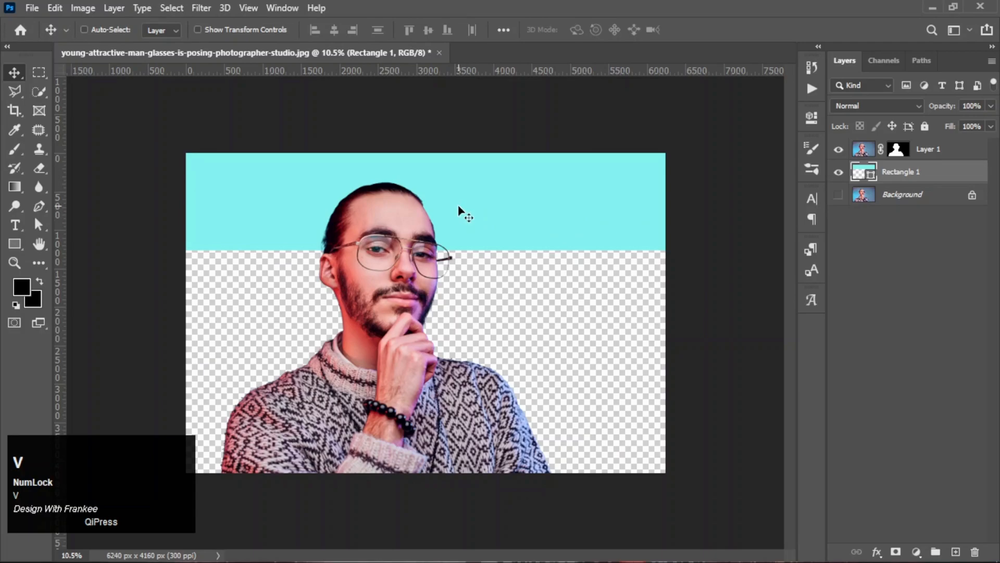
left_click_drag(459, 208, 468, 423)
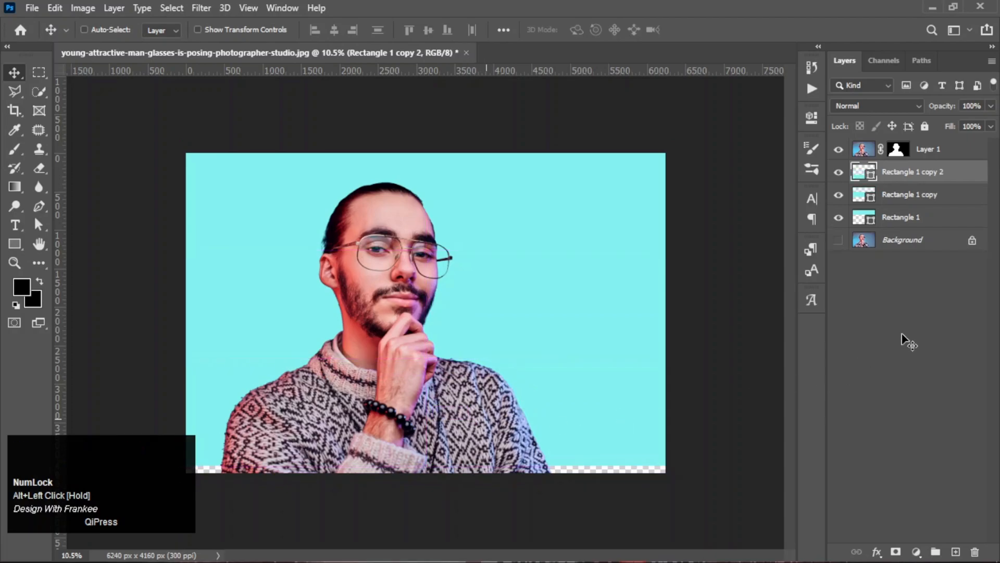
left_click(839, 195)
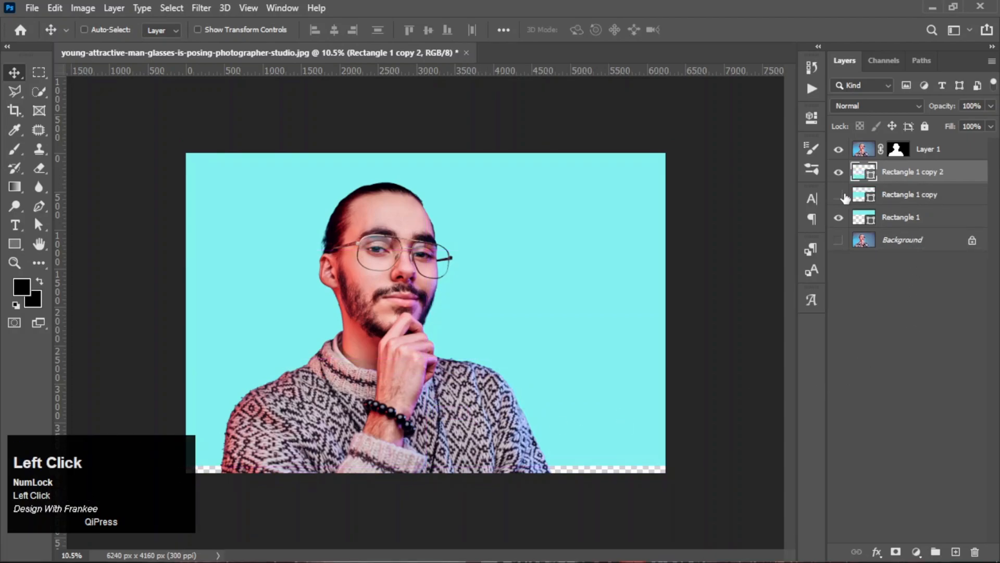
Show the middle rectangle, Rectangle 1 copy, again and set its fill to the light yellow colour fbf28c
left_click(839, 195)
left_click(860, 195)
double_click(861, 195)
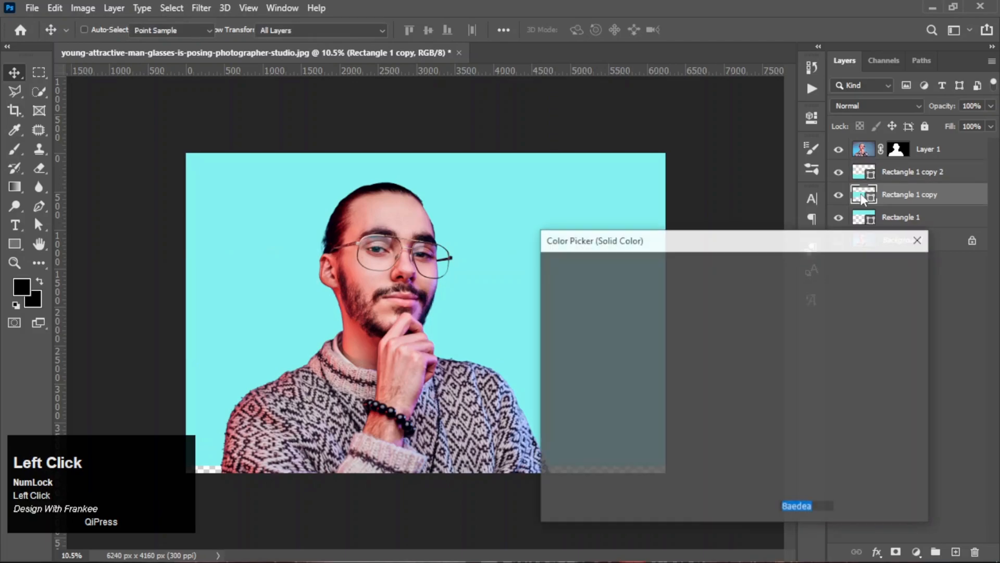
left_click_drag(757, 425, 753, 409)
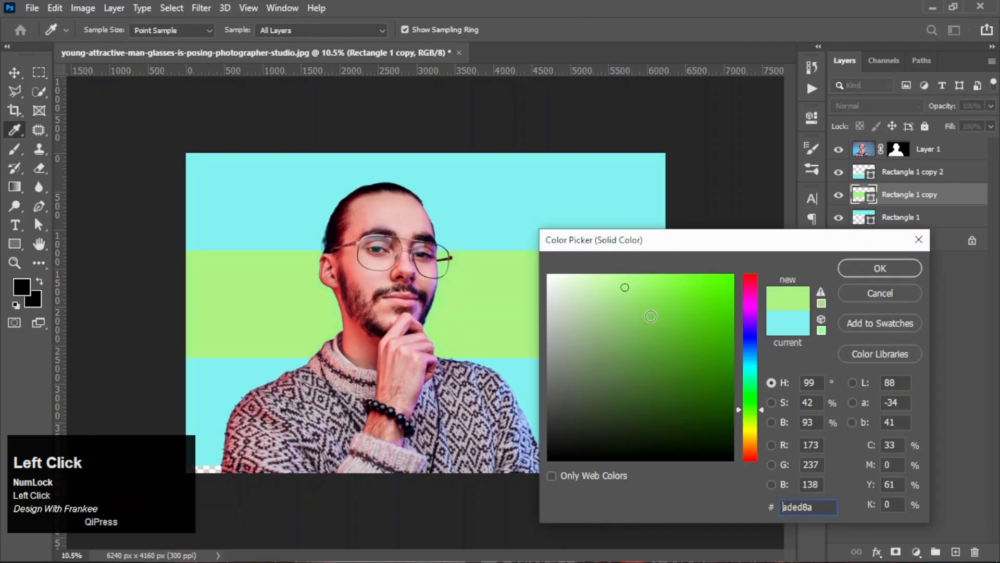
left_click(752, 432)
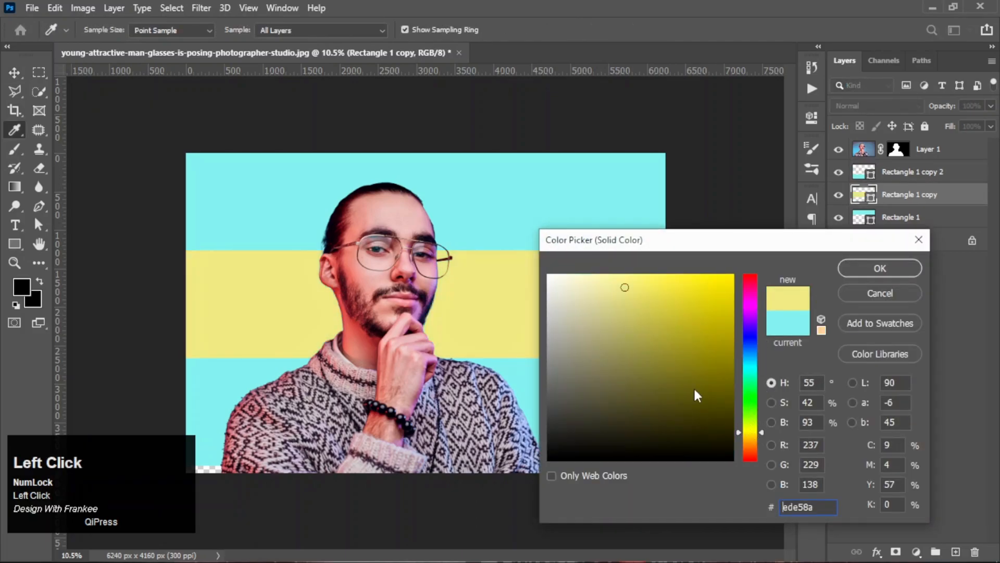
left_click_drag(701, 396, 630, 277)
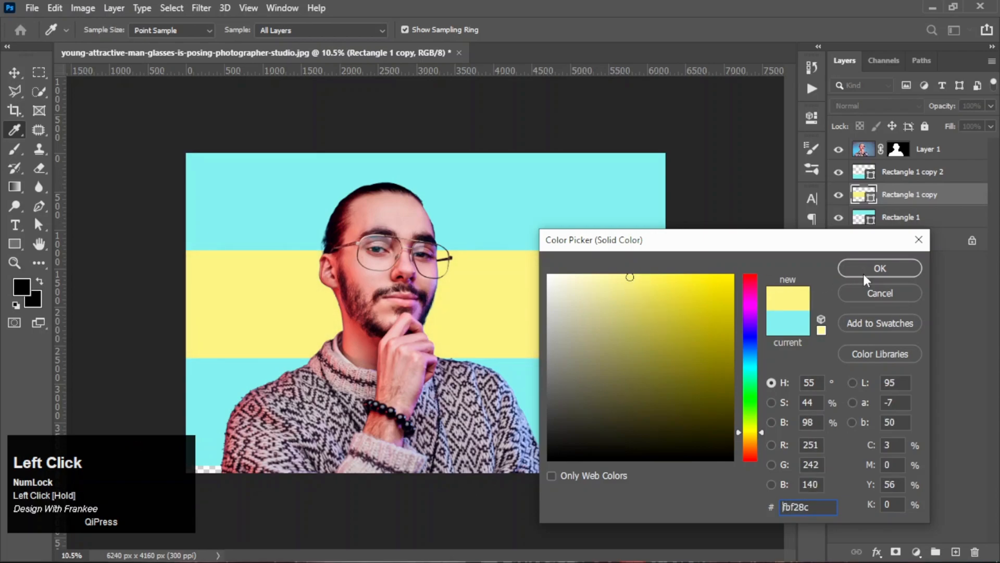
left_click(864, 274)
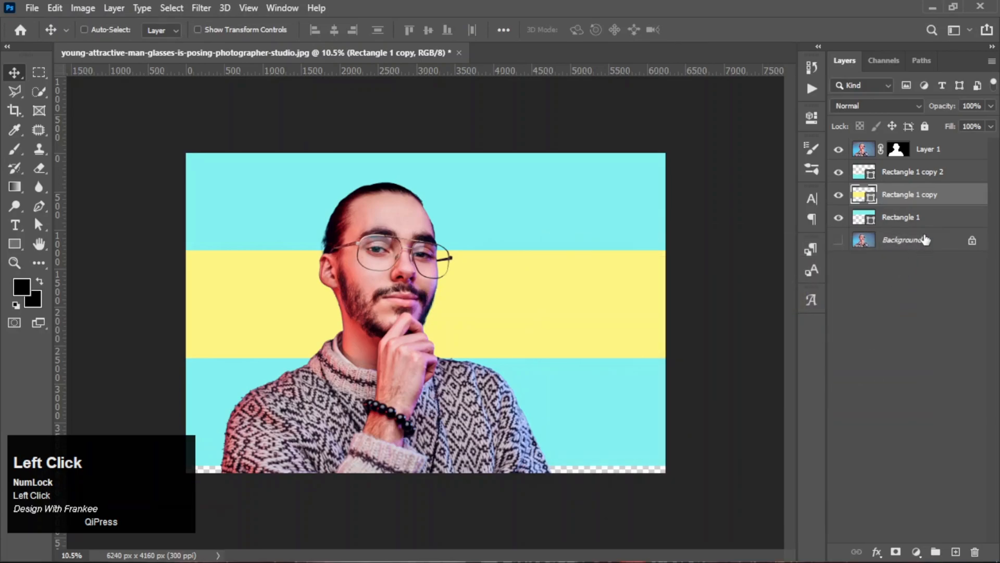
Free-transform all three rectangles together, stretching them to 102.21% height and repositioning them so they cover the whole canvas
left_click(931, 172)
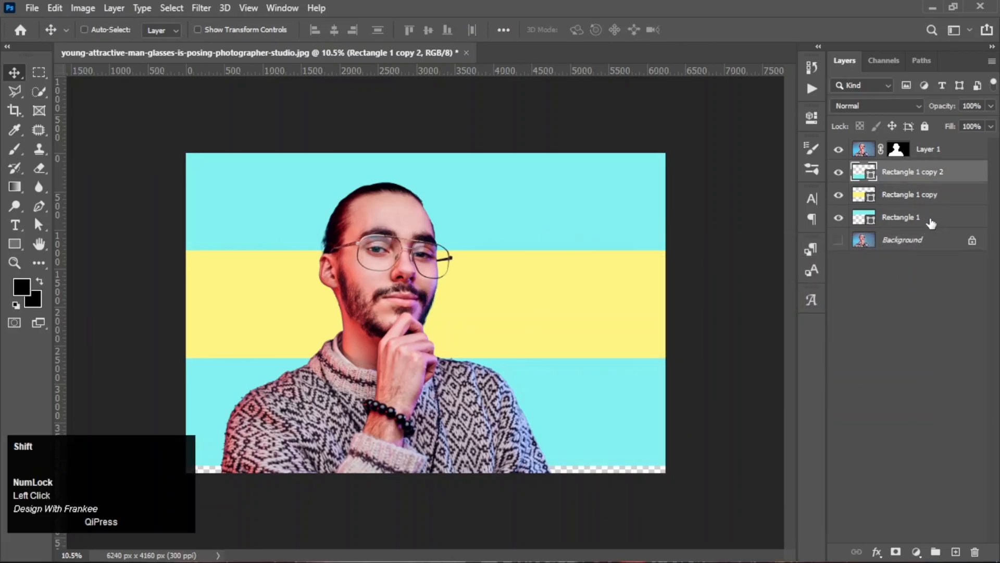
left_click(932, 217, "shift")
key("ctrl+t")
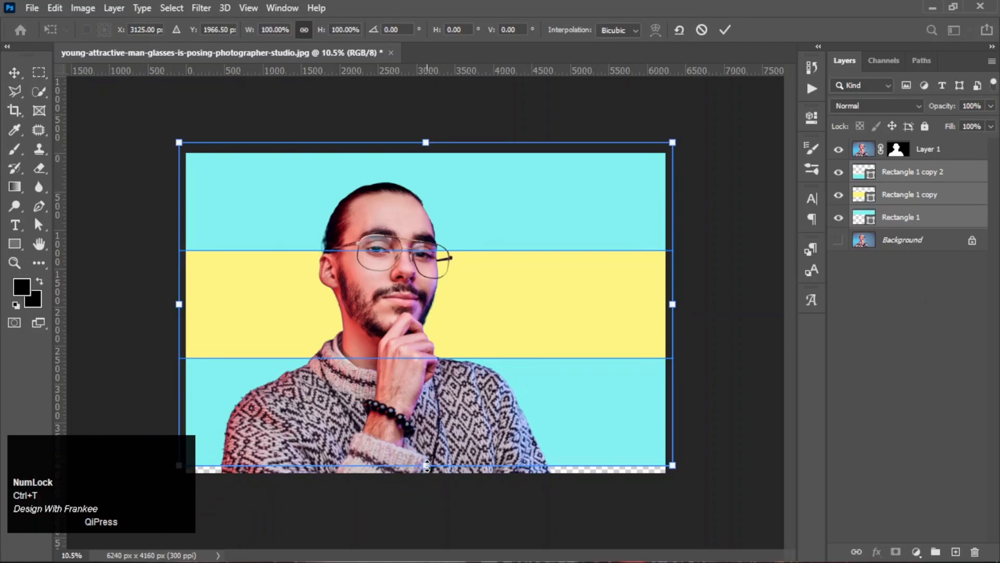
left_click_drag(426, 465, 427, 474)
left_click_drag(433, 363, 433, 366)
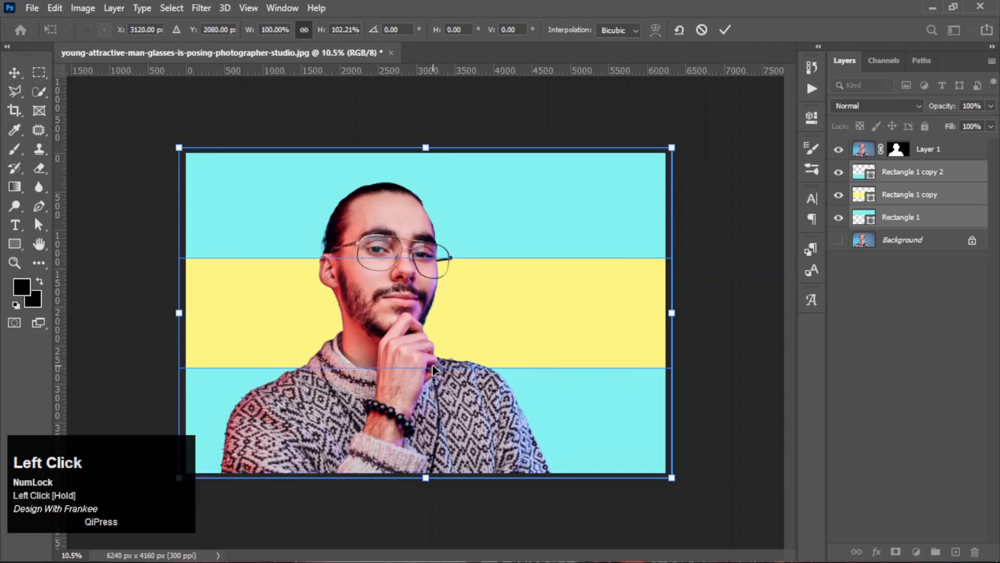
double_click(433, 366)
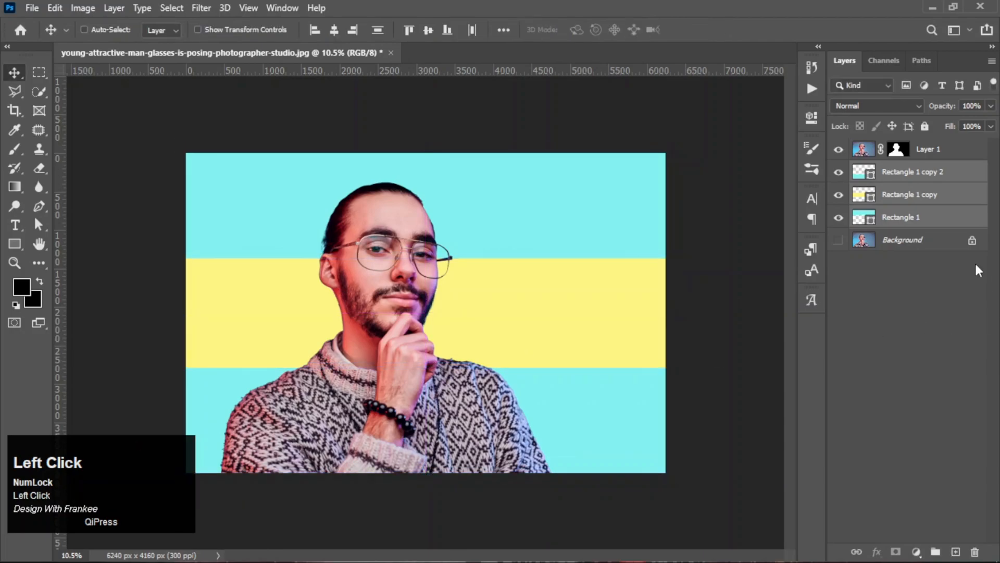
Shift the cut-out man on Layer 1 sideways to the horizontal middle of the canvas
left_click(947, 153)
left_click_drag(394, 342, 435, 345)
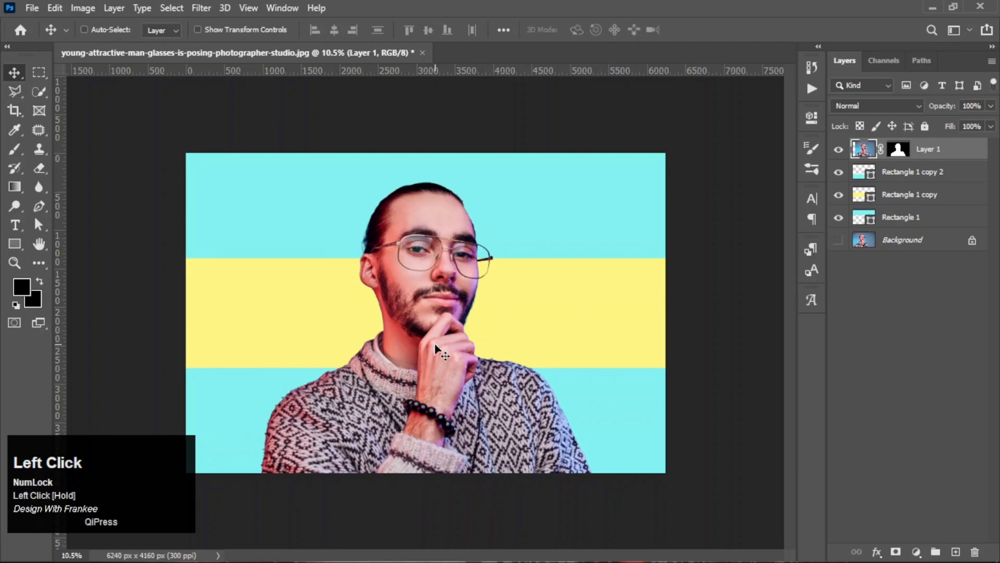
key("ctrl+0")
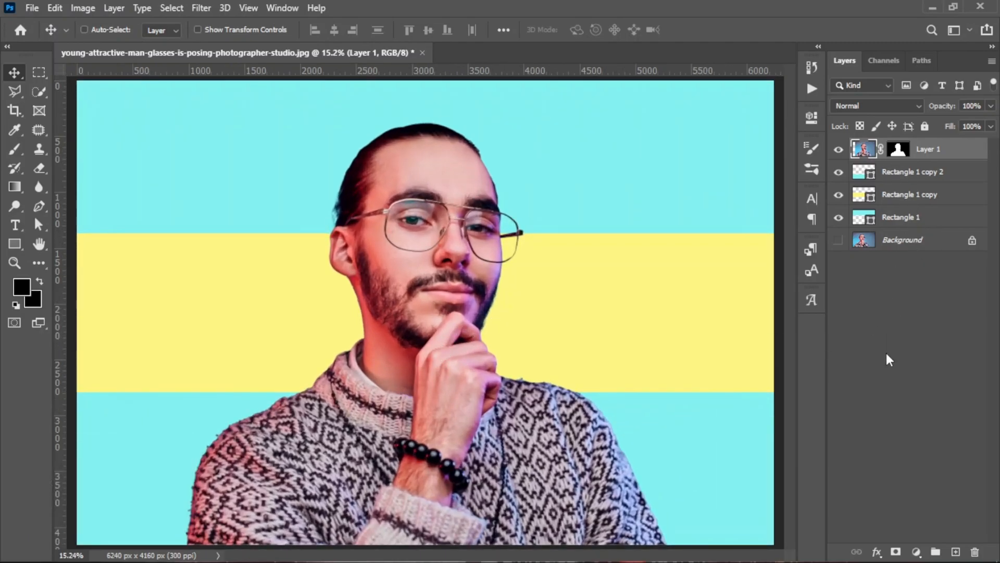
Duplicate Layer 1, convert the copy to a Smart Object and hide the original Layer 1
key("ctrl+j")
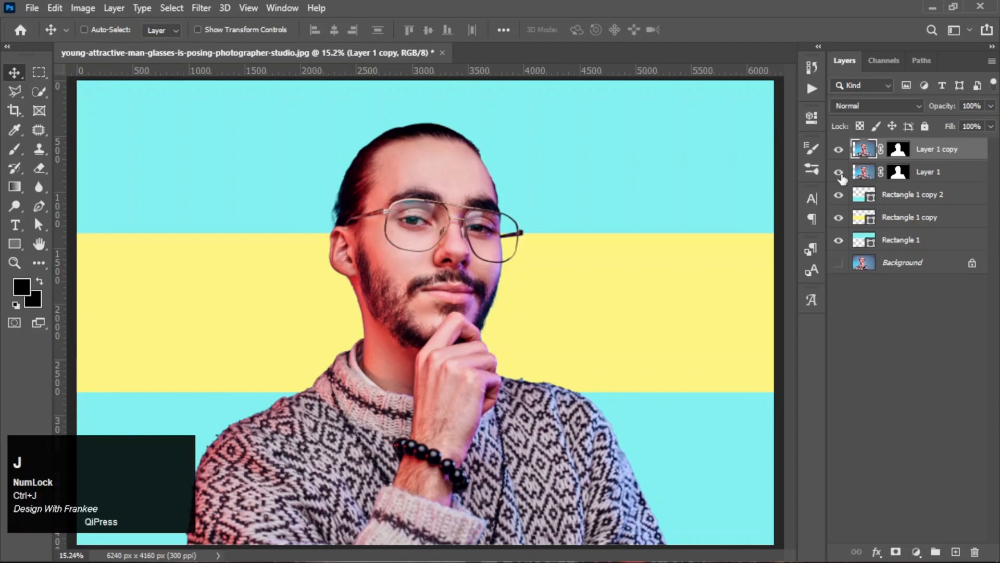
right_click(930, 157)
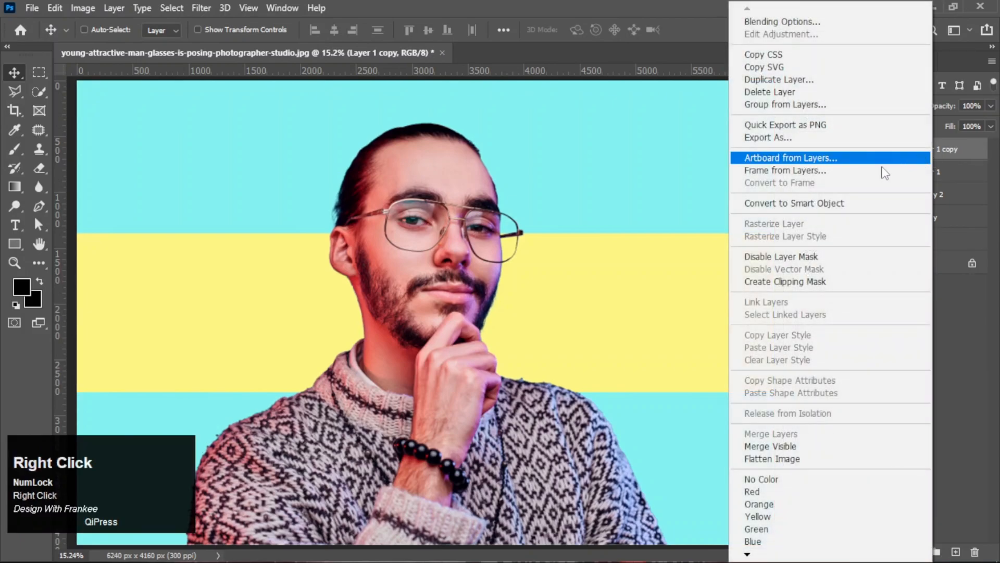
left_click(832, 204)
left_click(838, 150)
left_click(838, 150)
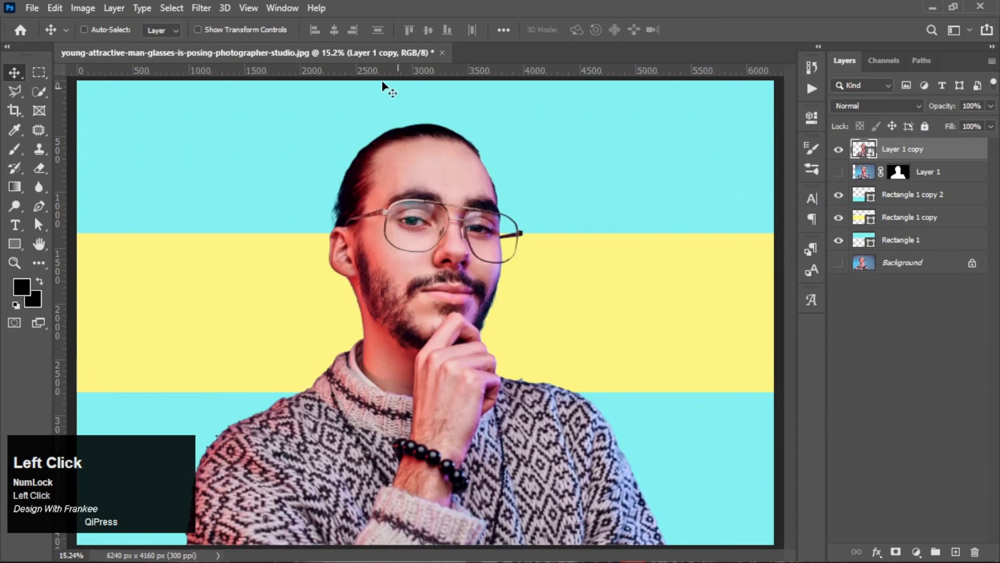
Open the Camera Raw Filter on Layer 1 copy and set Saturation -100, Texture +6, Clarity +13, Exposure -0.10 and Contrast +15
left_click(201, 8)
left_click(233, 96)
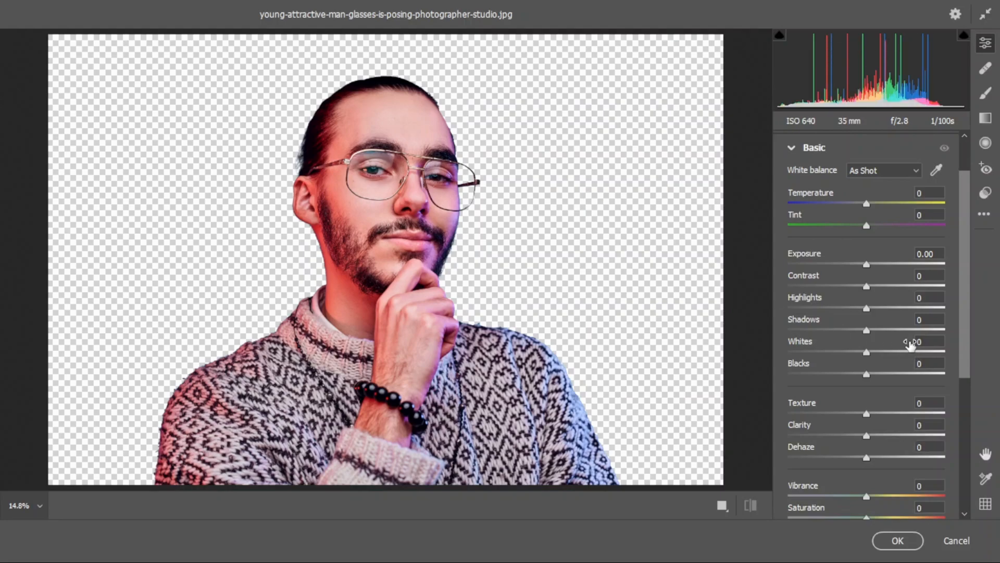
scroll(910, 344, "down", 3)
left_click_drag(867, 378, 783, 374)
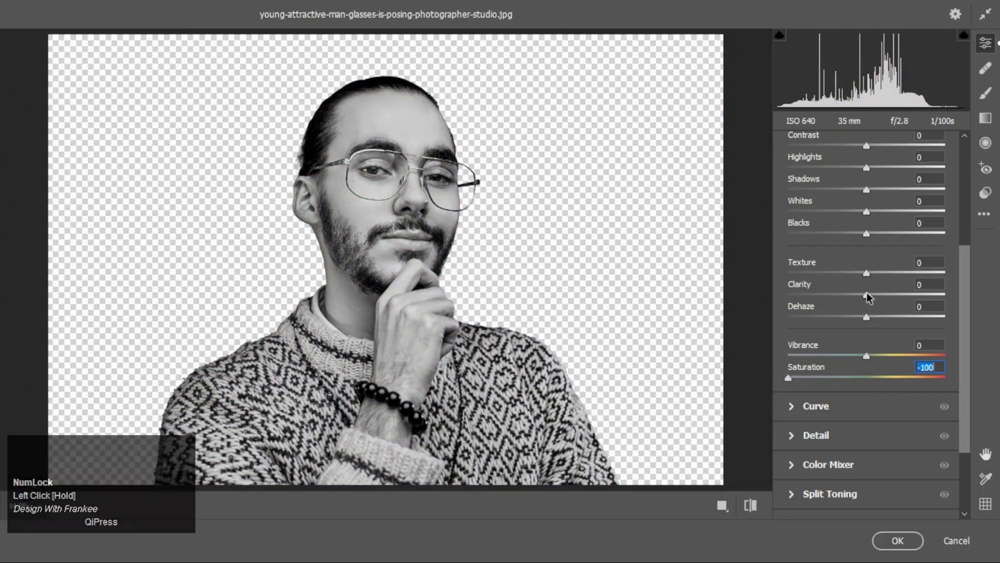
left_click_drag(866, 295, 880, 256)
scroll(872, 276, "up", 5)
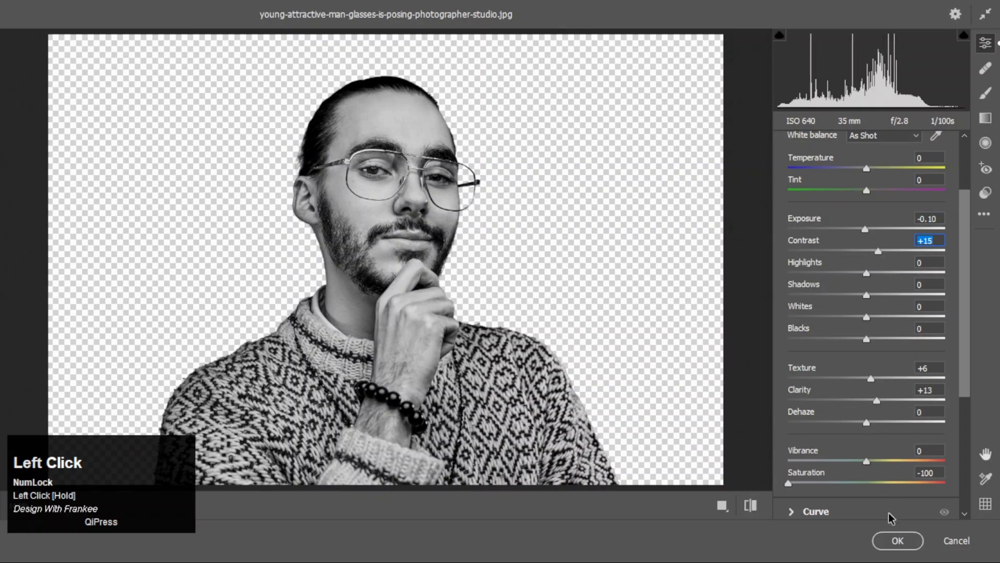
Set Dehaze to +3 and Texture to +13, fine-tune Clarity and apply the Camera Raw Filter
mouse_move(866, 421)
left_mouse_down()
mouse_move(873, 424)
mouse_move(875, 409)
left_mouse_up()
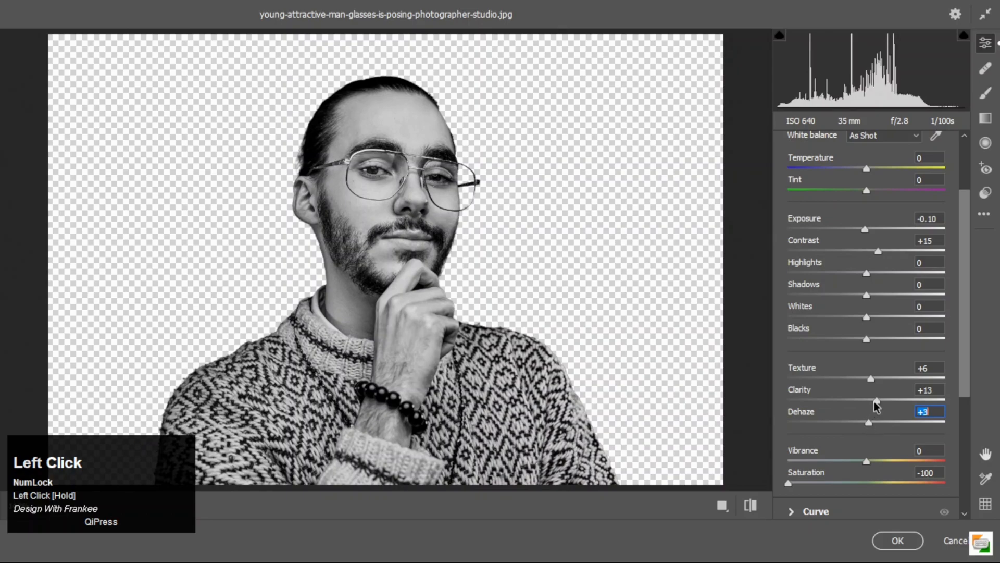
left_click(873, 381)
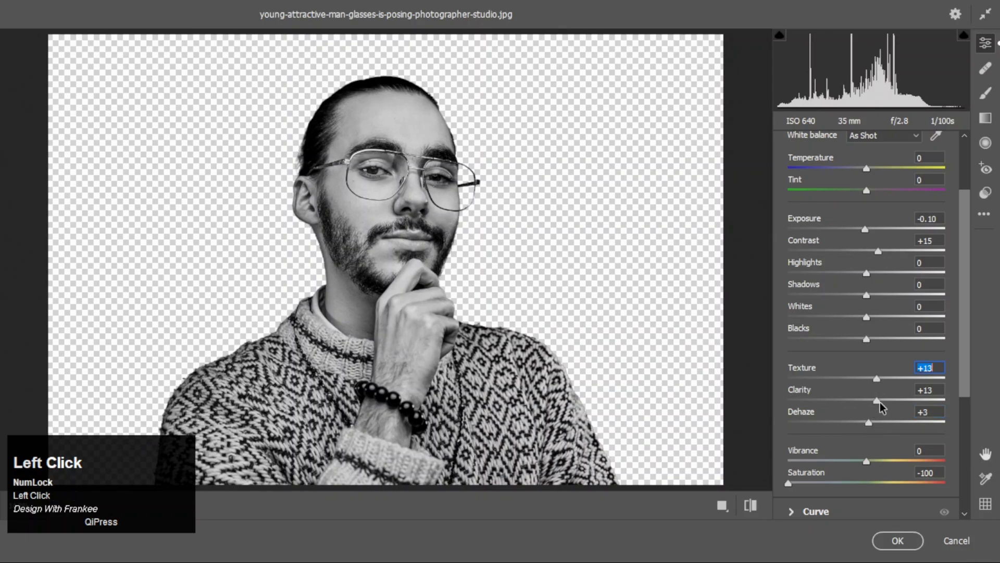
left_click_drag(879, 407, 882, 408)
left_click(898, 540)
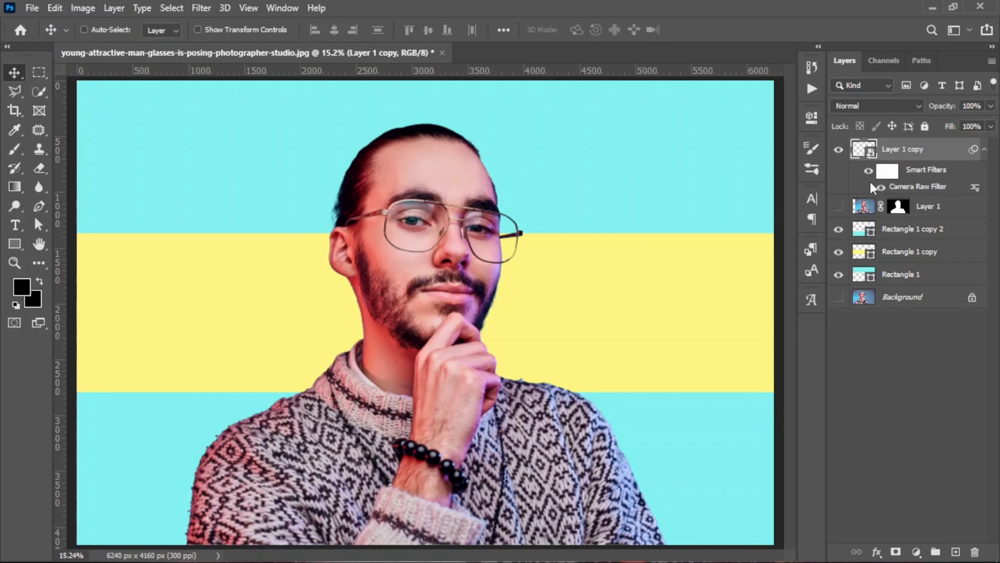
Compare the portrait with and without the Camera Raw smart filter, leaving the filter on and no layer selected
left_click(869, 172)
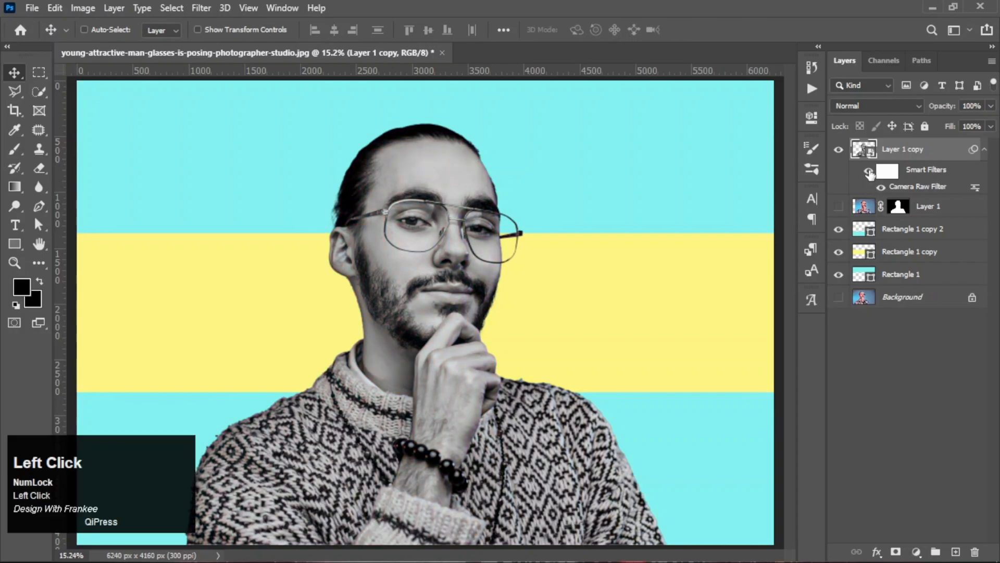
left_click(869, 172)
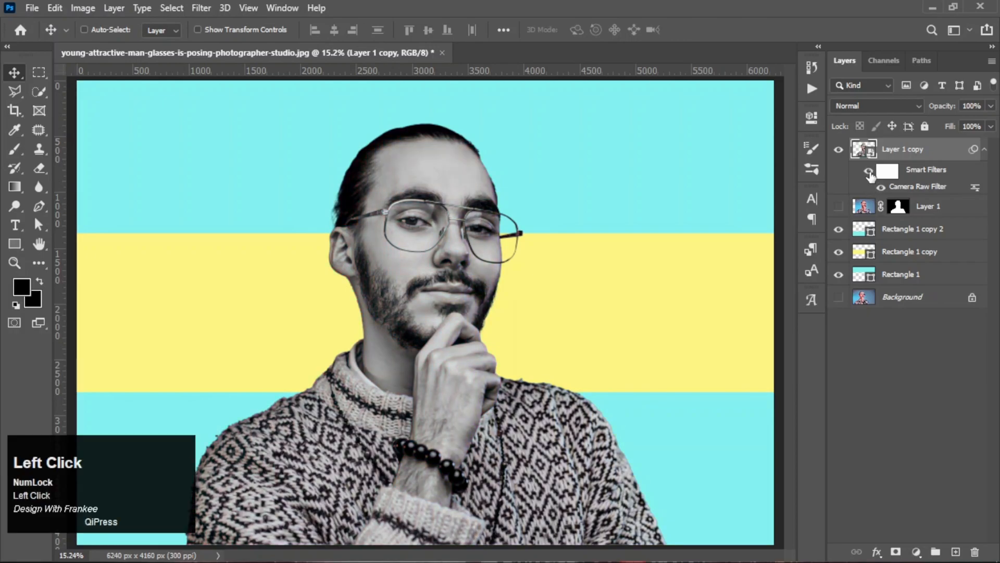
left_click(942, 363)
scroll(560, 380, "down", 1)
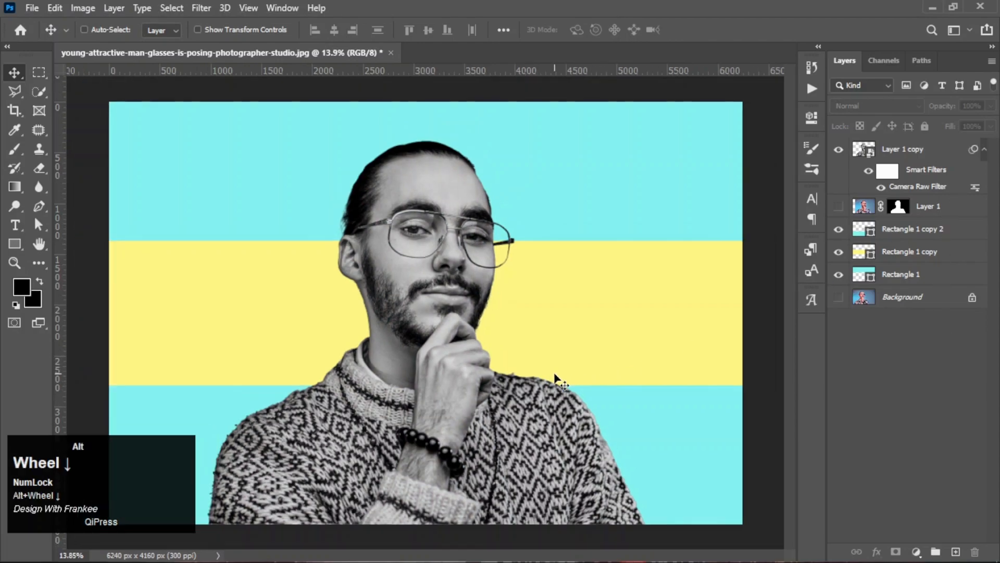
Draw a circle about 3430 px in diameter behind the man with the Ellipse tool, on a new layer above Rectangle 1 copy 2
left_click(932, 241)
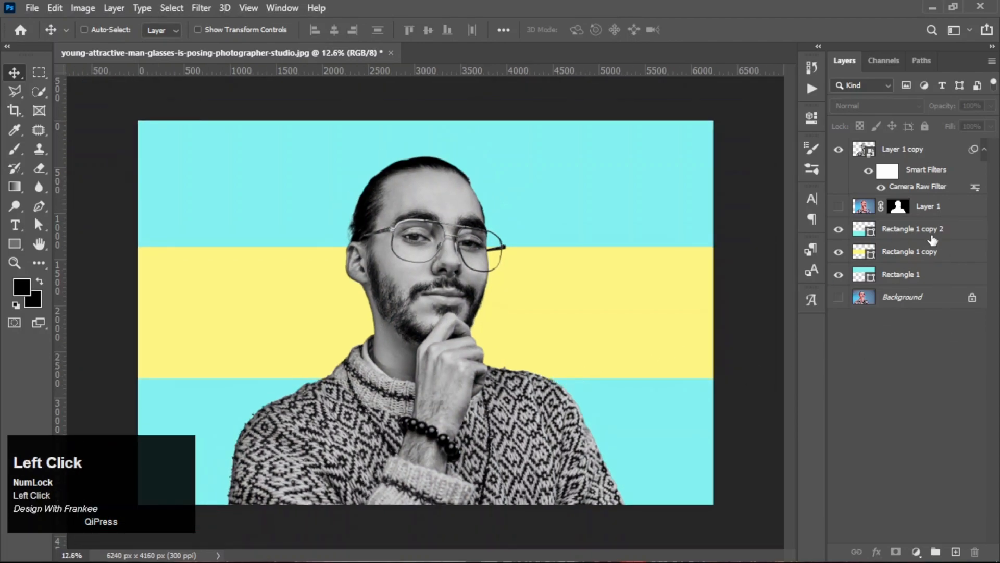
left_click(958, 235)
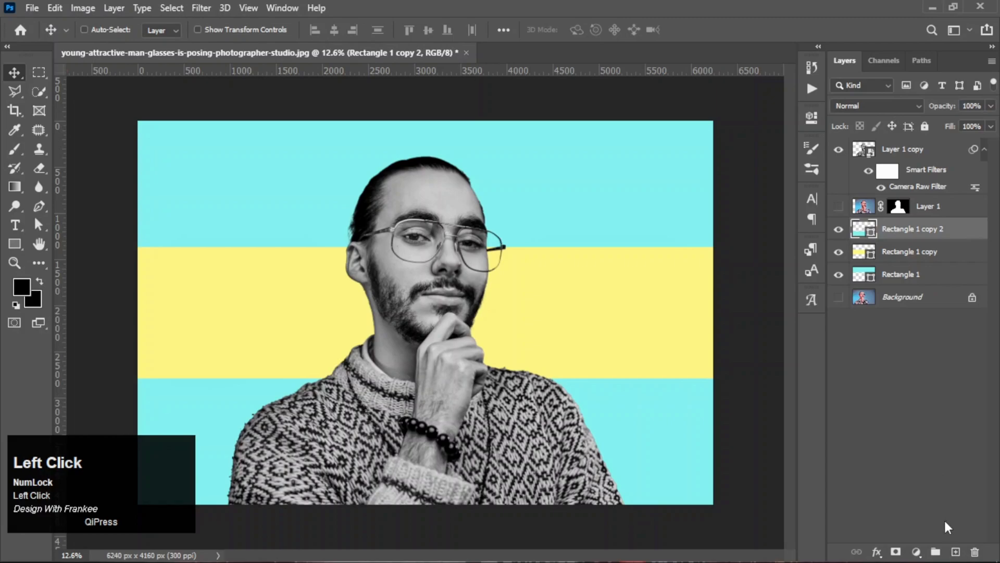
left_click(956, 551)
left_click(20, 244)
right_click(20, 246)
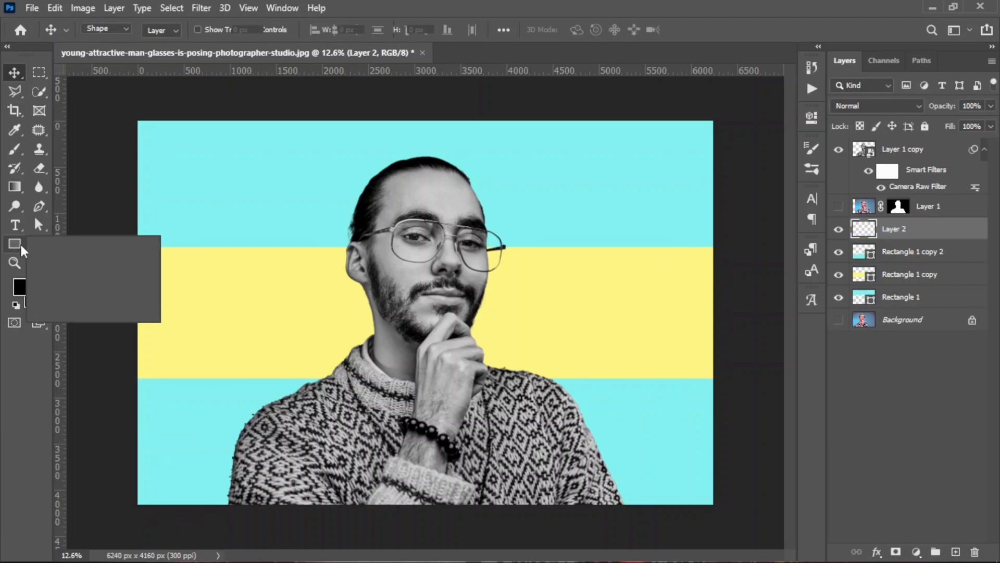
left_click(79, 271)
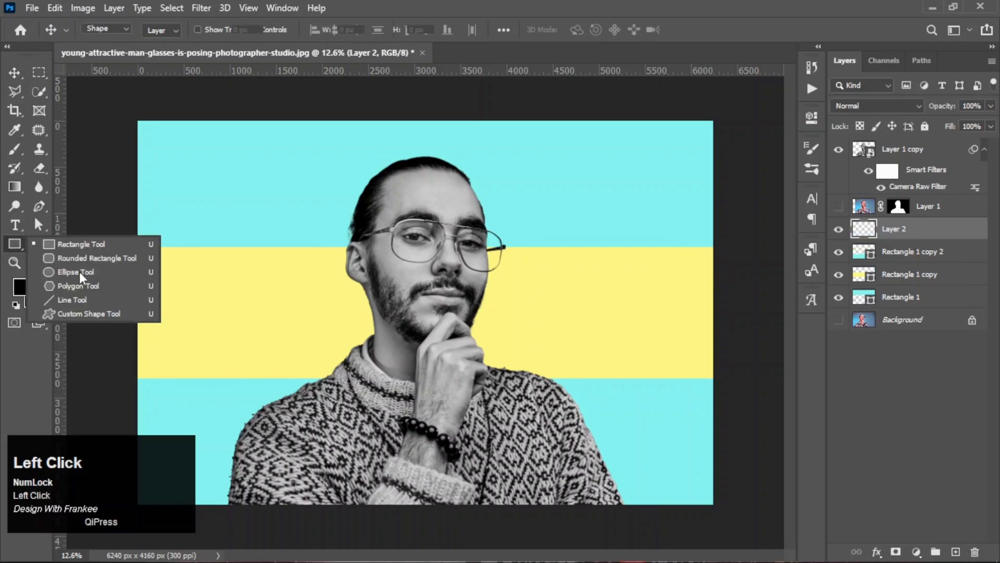
left_click_drag(415, 298, 577, 457)
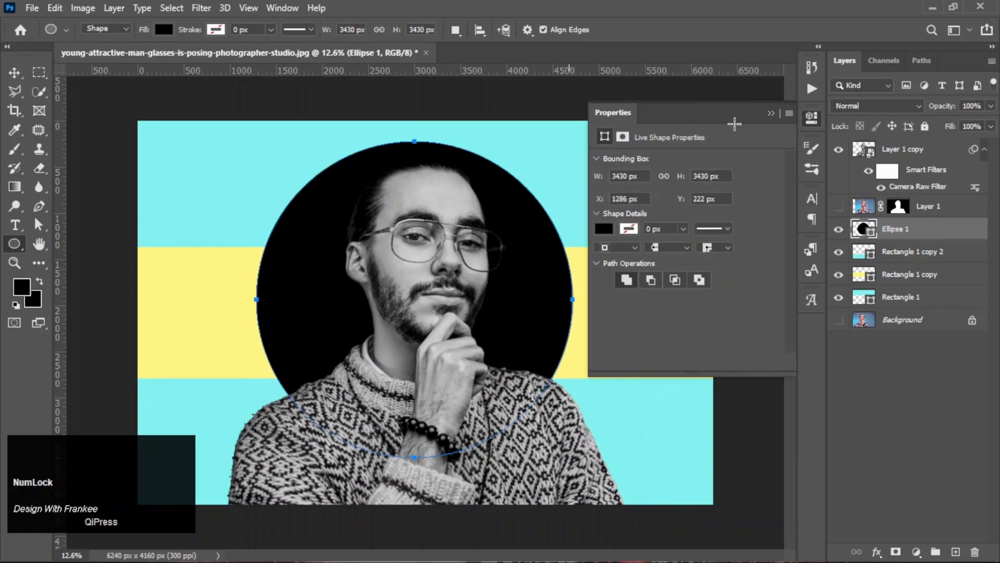
Change the circle's fill to a light purple colour and close its shape properties
left_click(609, 231)
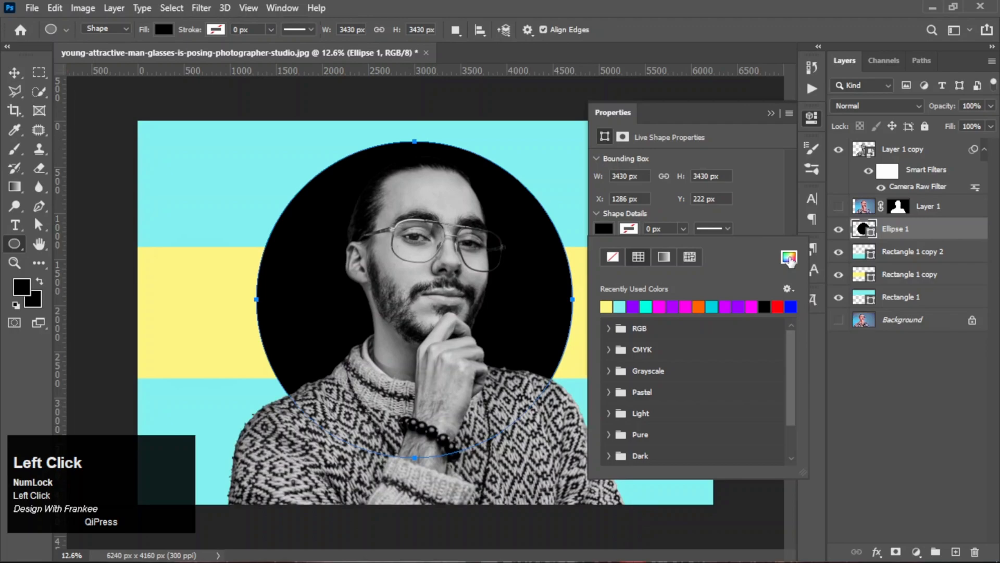
left_click(789, 257)
left_click(750, 320)
left_click_drag(661, 302, 643, 287)
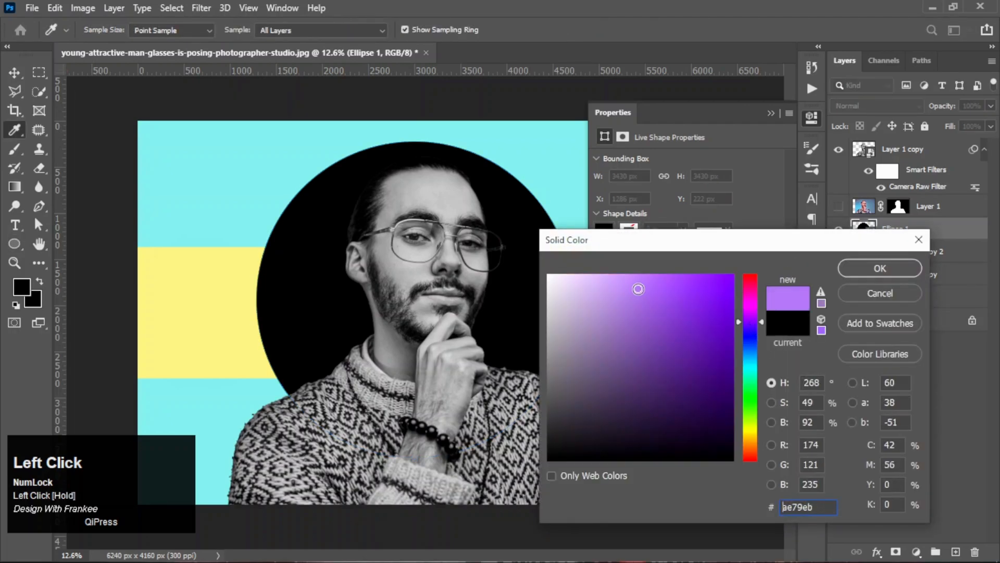
left_click(880, 269)
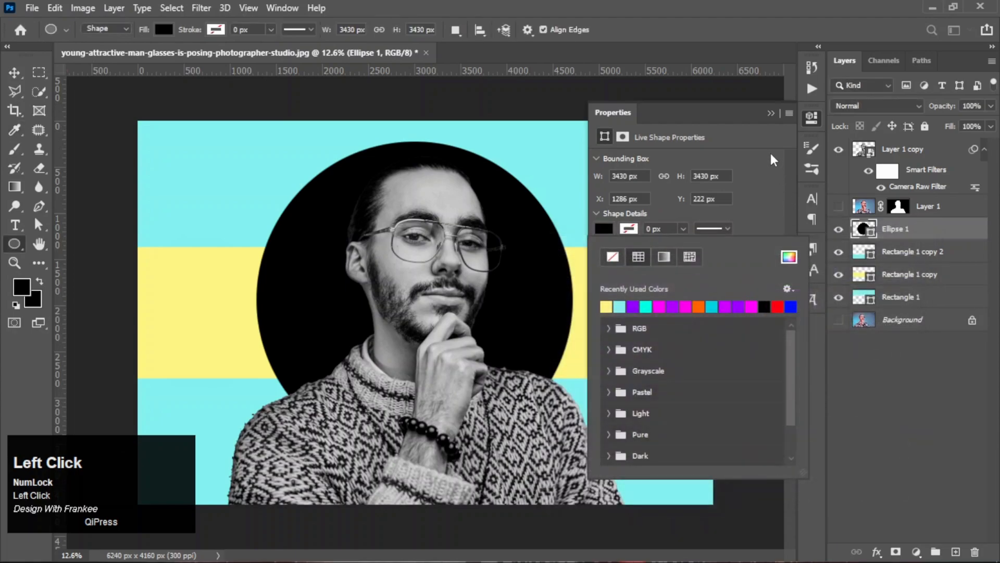
left_click(767, 116)
left_click(770, 114)
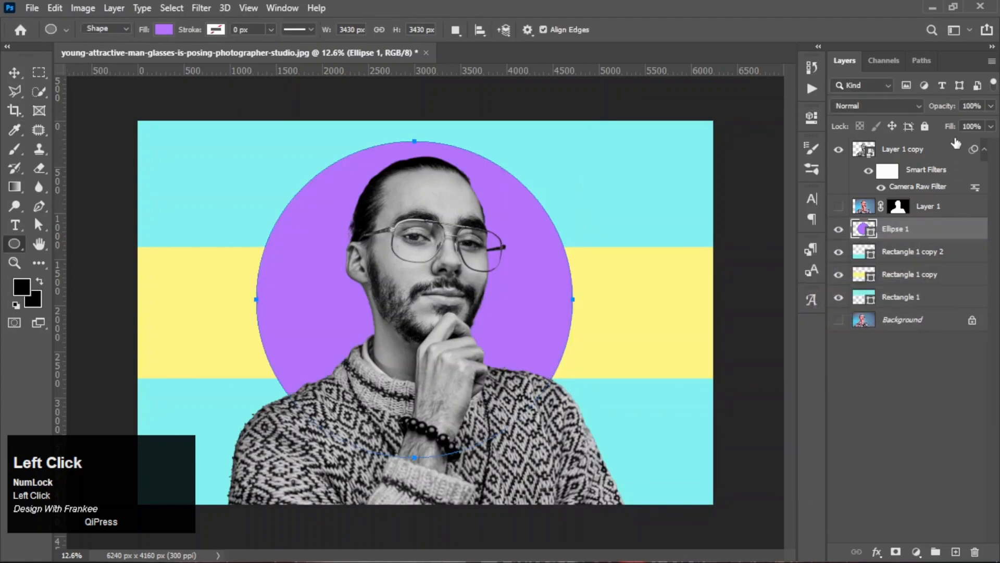
Set the opacity of the circle's layer to 30%
left_click(964, 104)
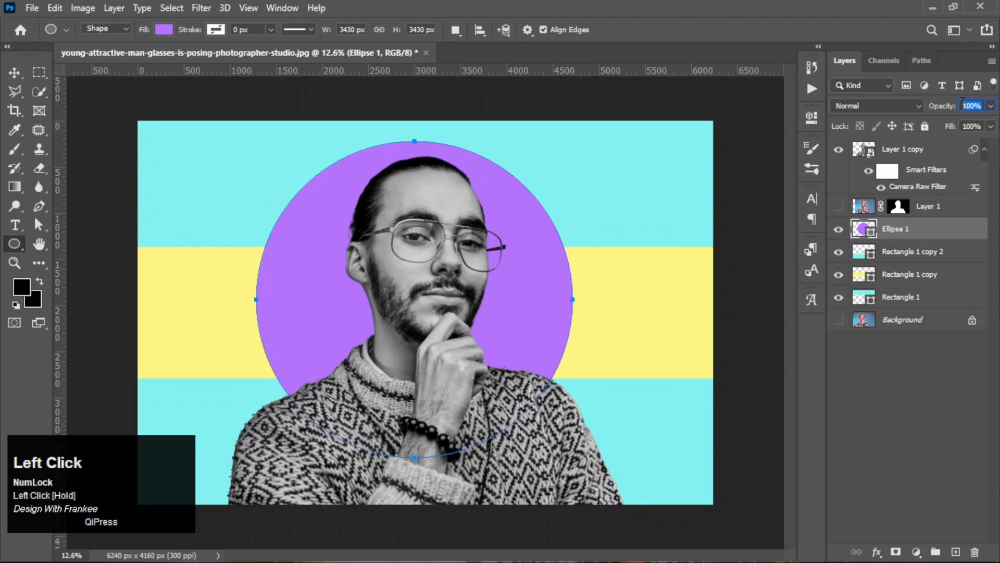
type("30")
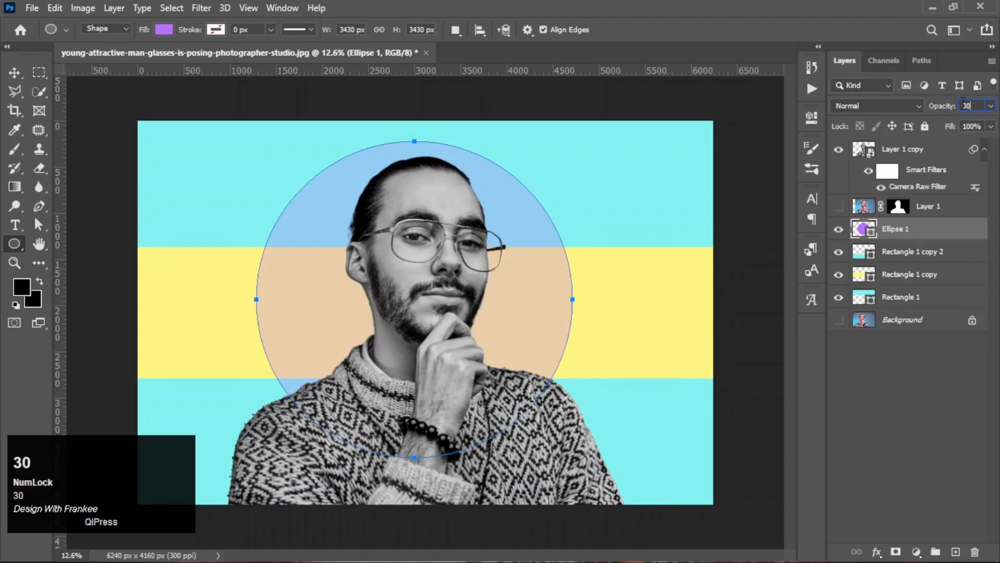
key("Return")
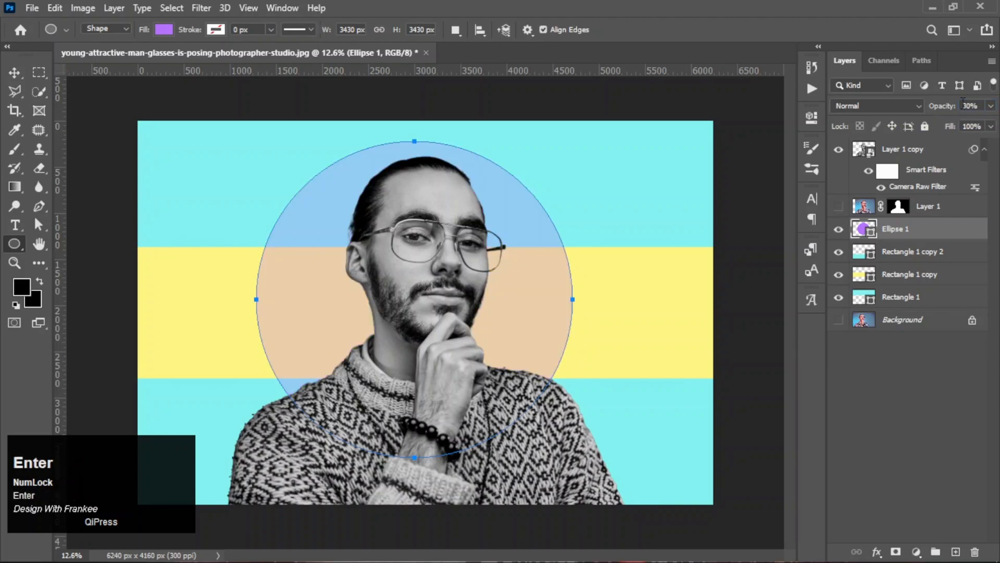
Group the circle layer and the three rectangle layers of the backdrop
left_click(877, 476)
left_click(839, 230)
left_click(840, 229)
key("v")
left_click(919, 241)
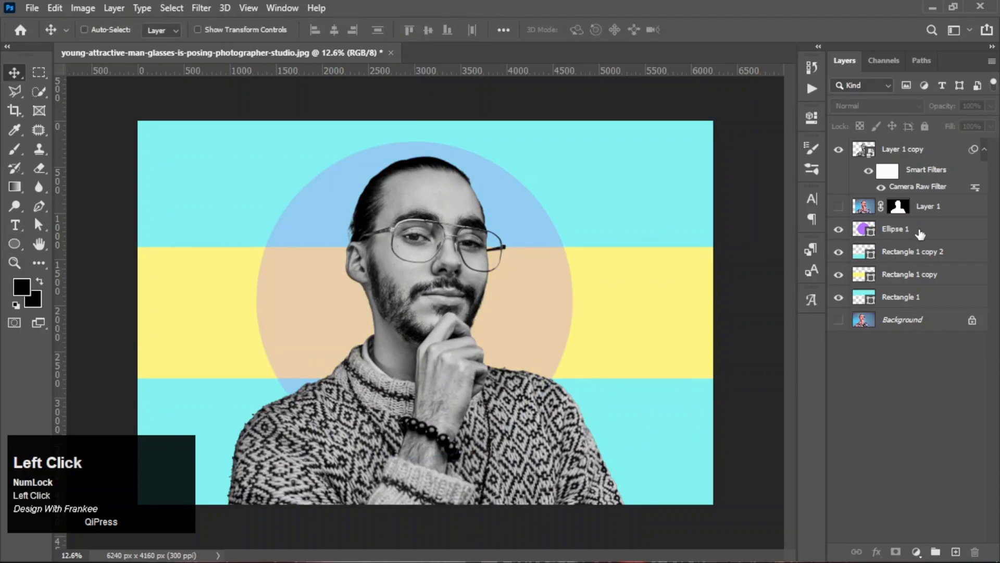
left_click(934, 295, "shift")
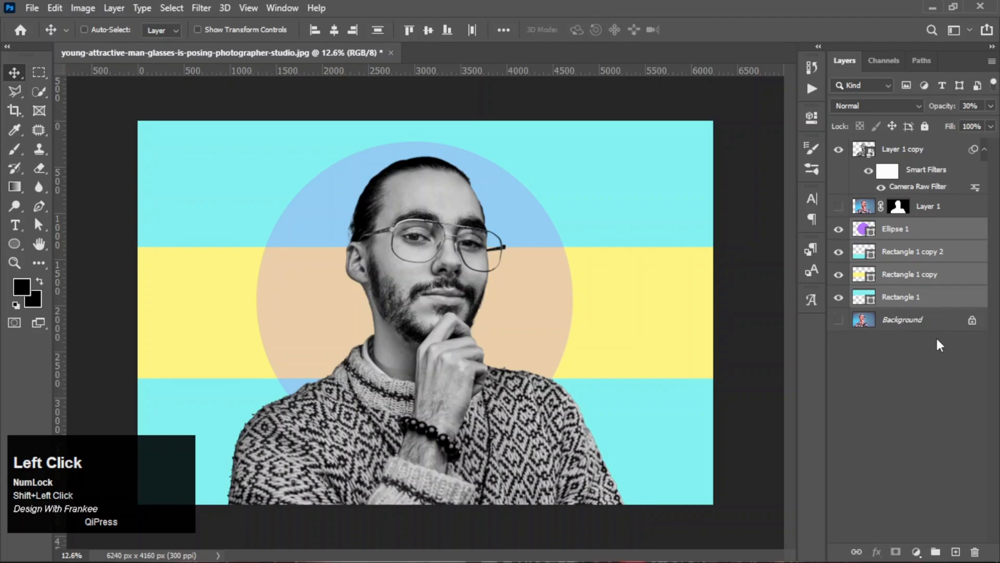
key("ctrl+g")
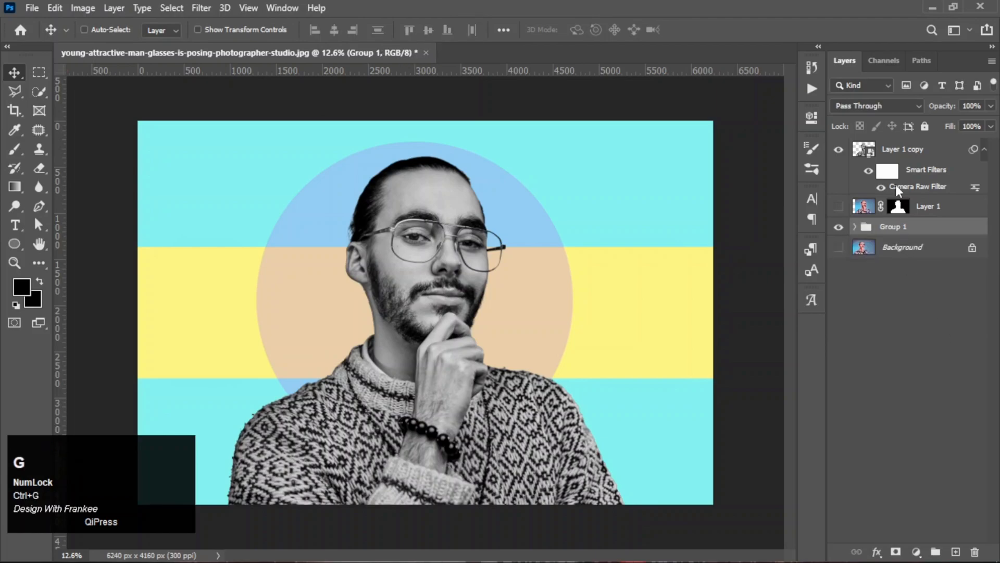
Collapse the filter list of Layer 1 copy and stamp all visible layers into a smart object above it
left_click(983, 151)
left_click(932, 151)
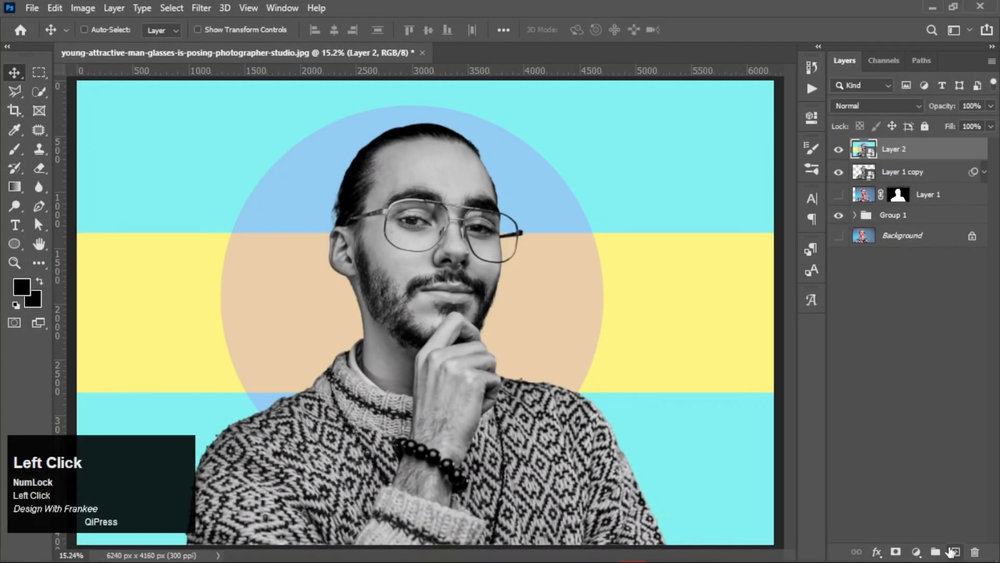
Add a new layer at the top of the stack and set the Gradient tool to a linear gradient from light cyan 8aedea to transparent
left_click(953, 551)
right_click(12, 187)
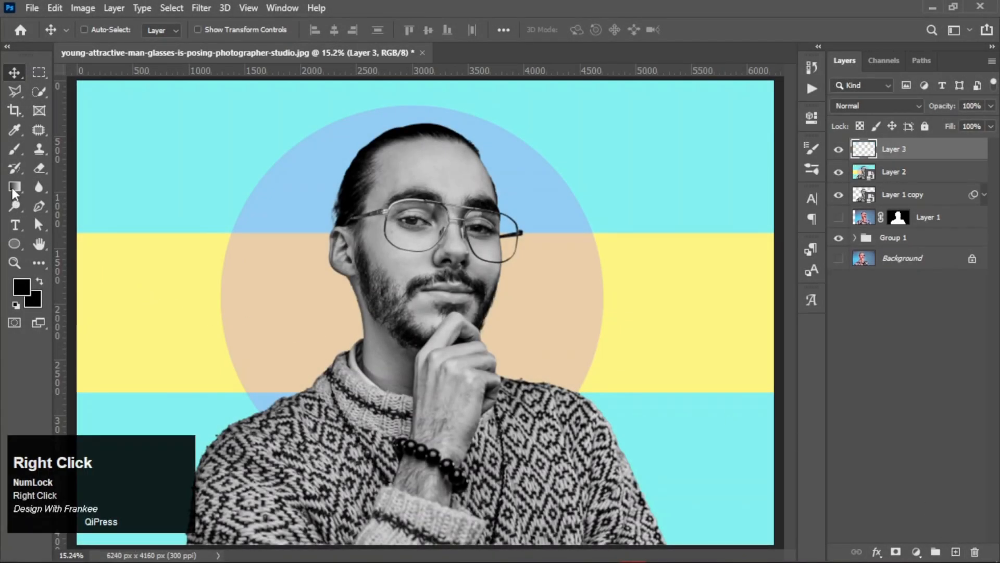
left_click(52, 186)
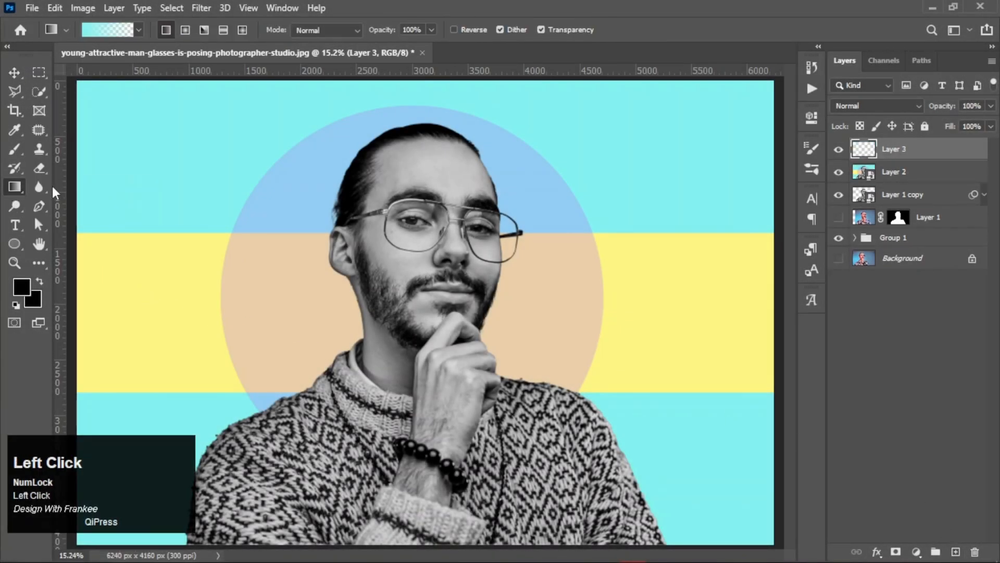
left_click(113, 34)
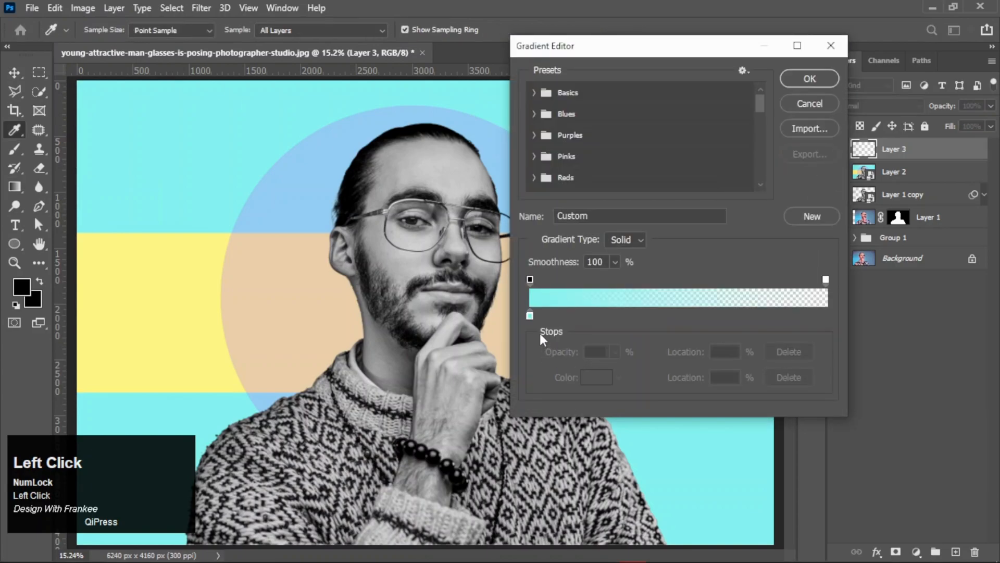
left_click(530, 316)
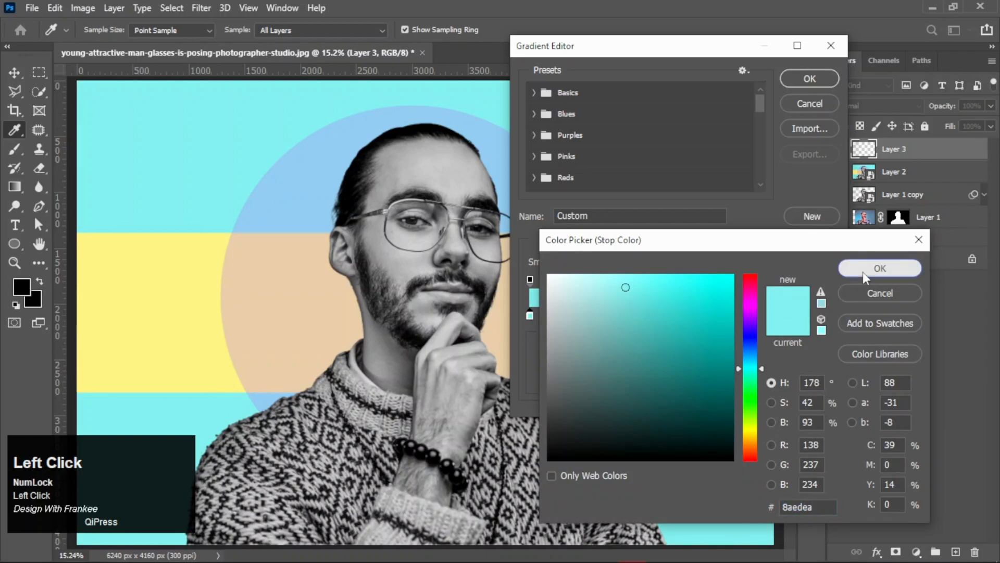
left_click(863, 271)
left_click(807, 79)
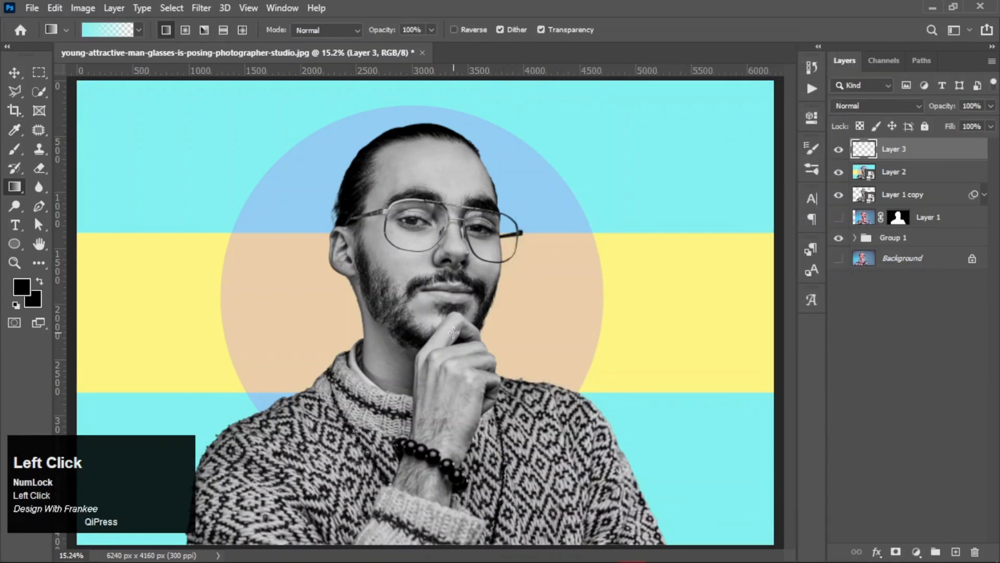
Draw the cyan-to-transparent gradient upward from below the canvas edge so it fades over the lower part of the man's sweater
scroll(453, 332, "down", 1)
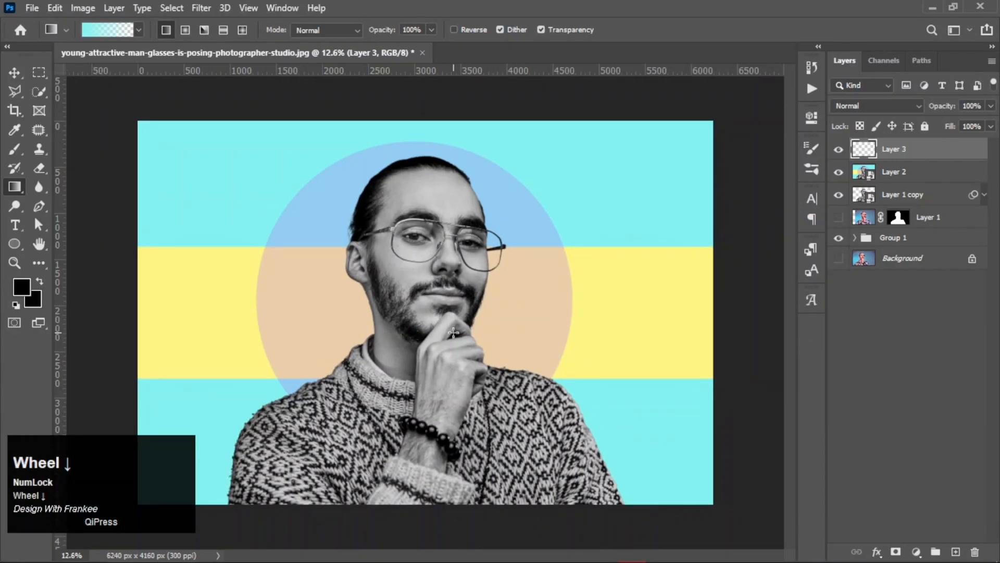
scroll(453, 330, "down", 1)
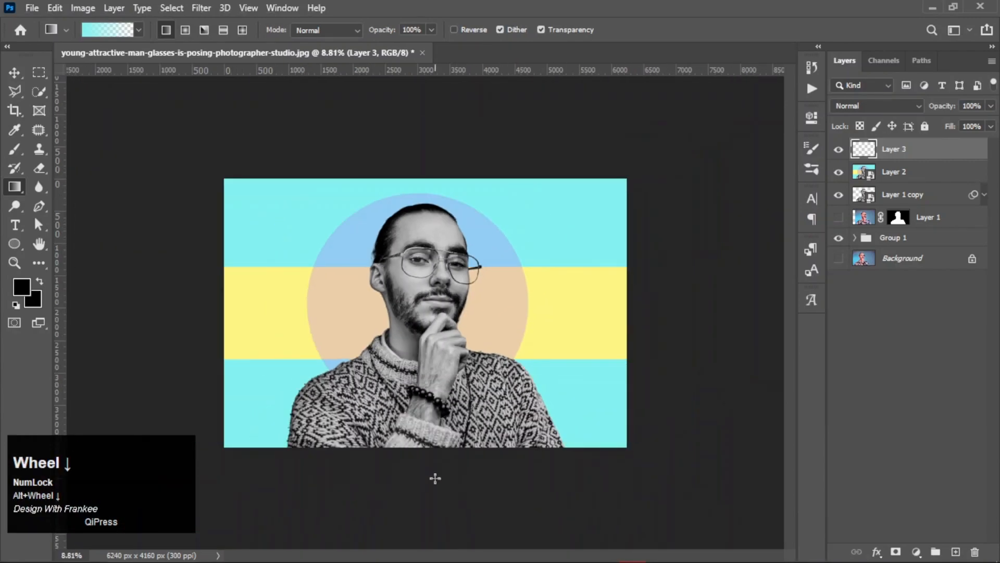
left_click_drag(427, 469, 469, 396)
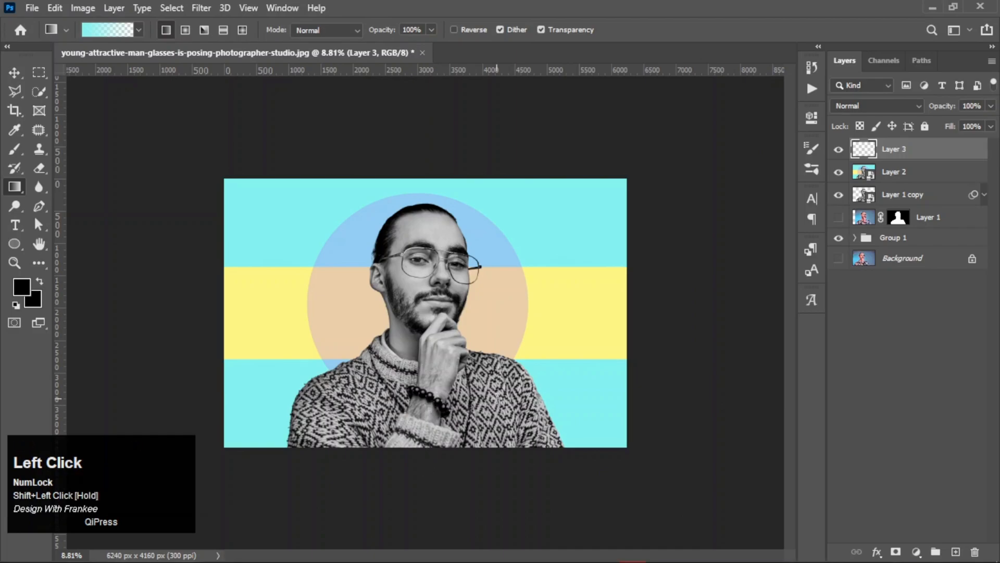
key("ctrl+z")
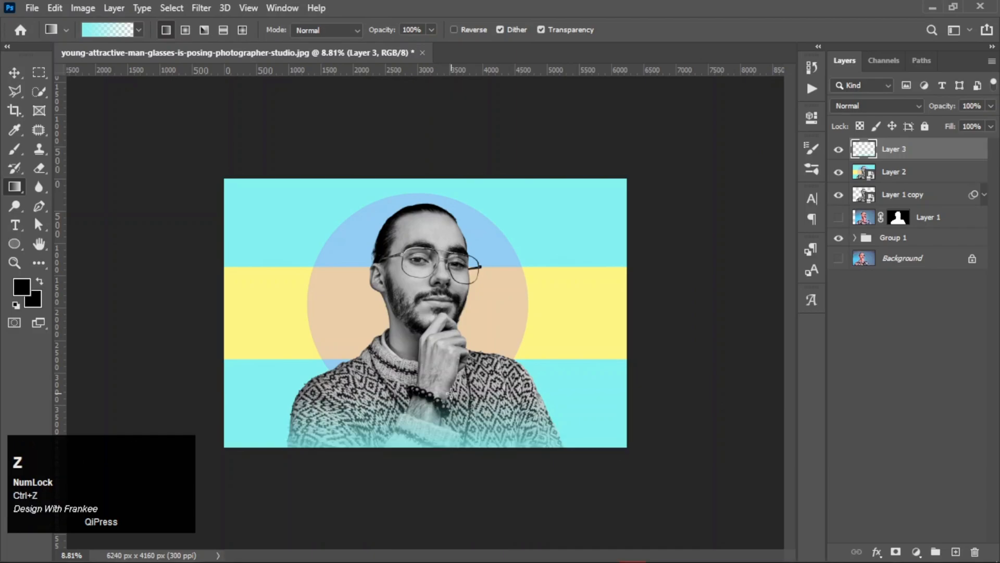
key("ctrl+0")
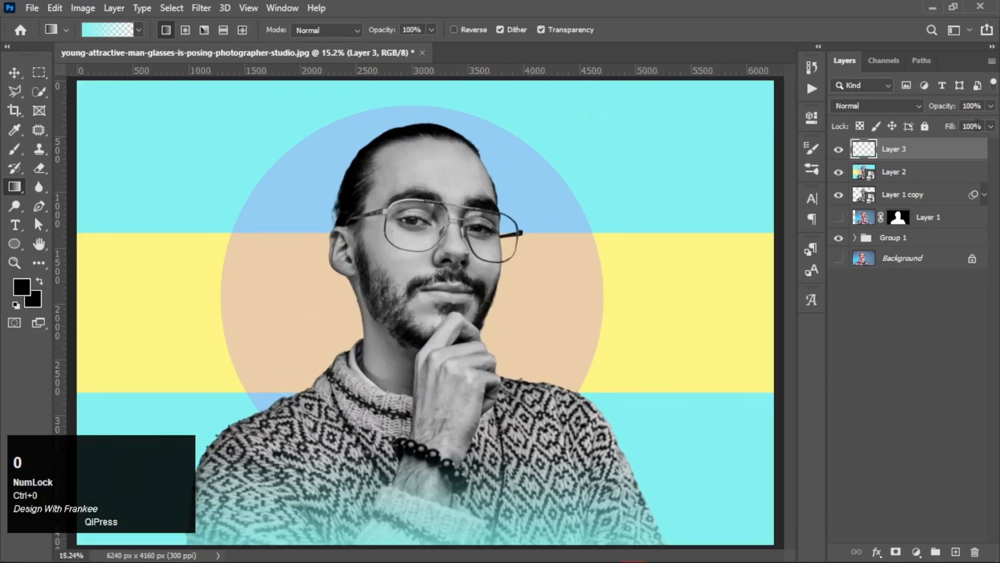
Set the opacity of the gradient layer to 50% and leave no layer selected
left_click(973, 106)
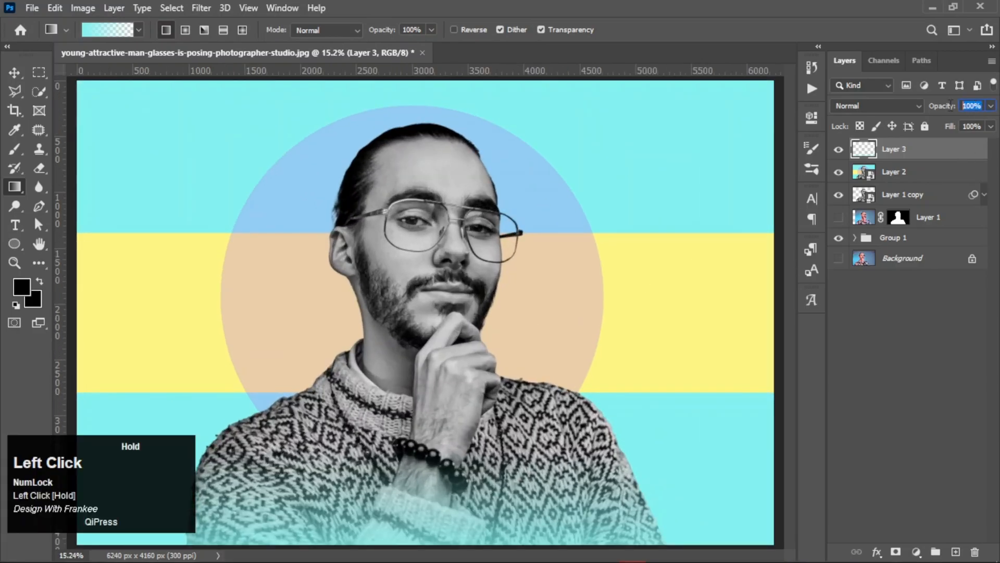
type("50")
key("Return")
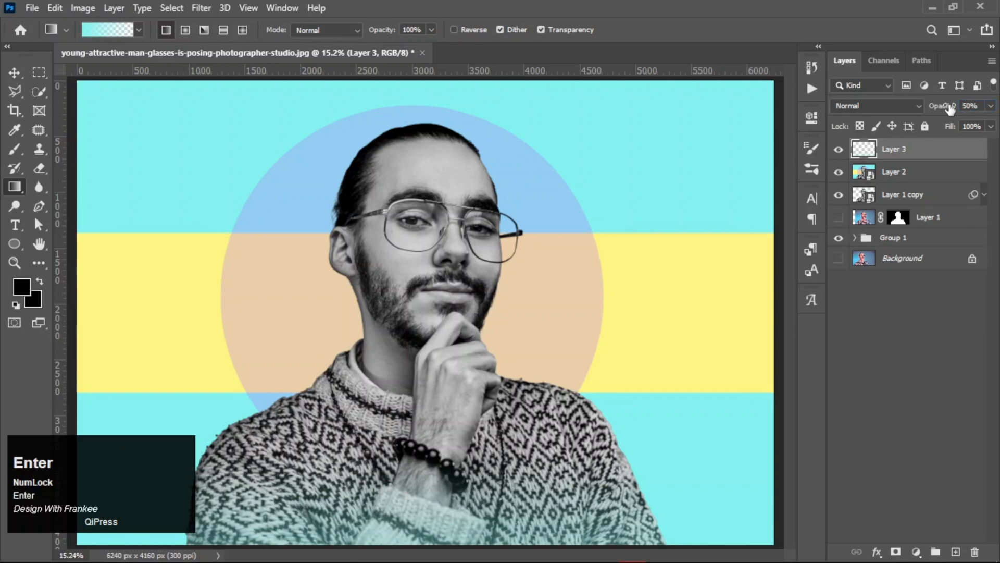
left_click(877, 321)
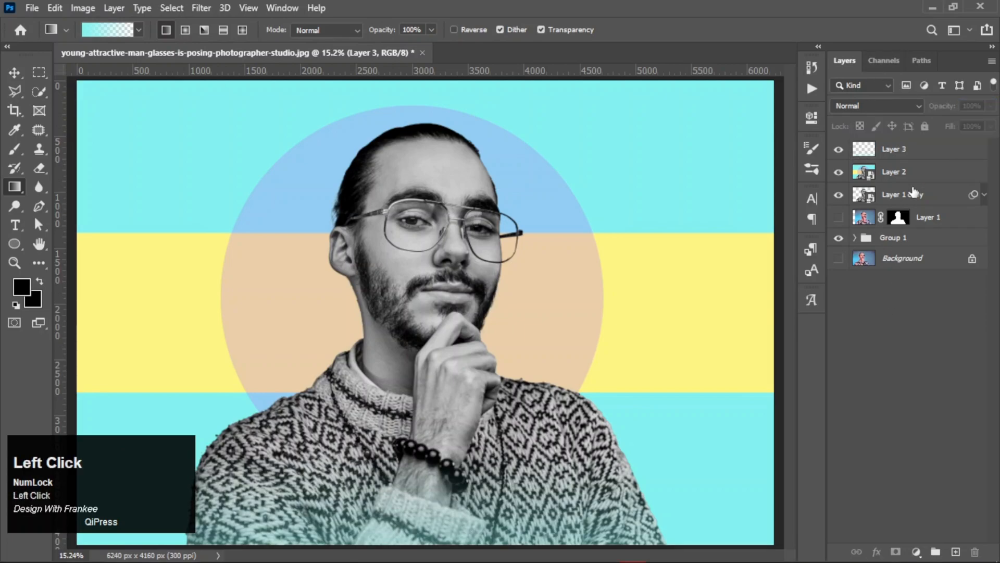
Stamp all visible layers into a new layer above Layer 3 and convert it to a smart object
left_click(917, 152)
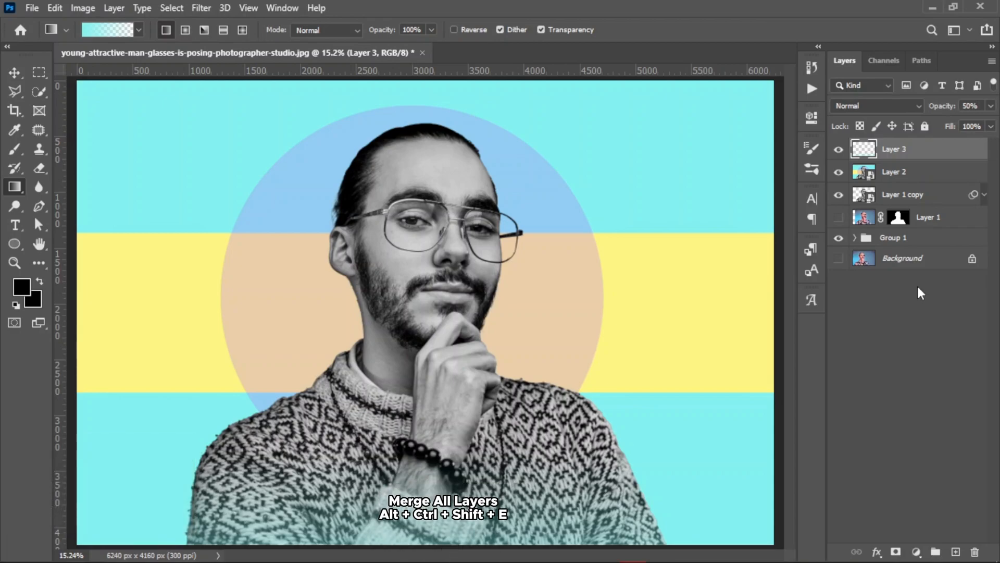
key("ctrl+shift+alt+e")
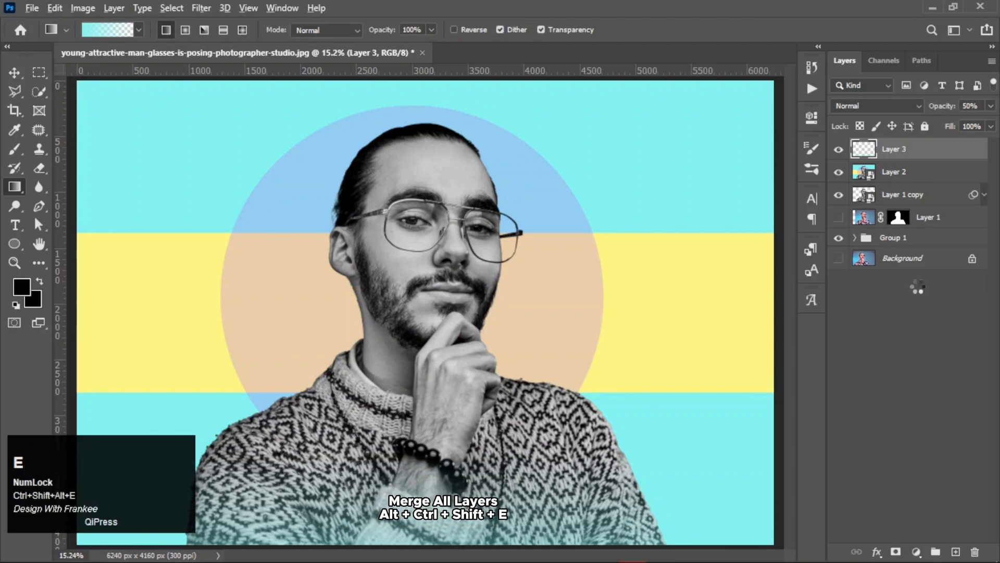
right_click(932, 155)
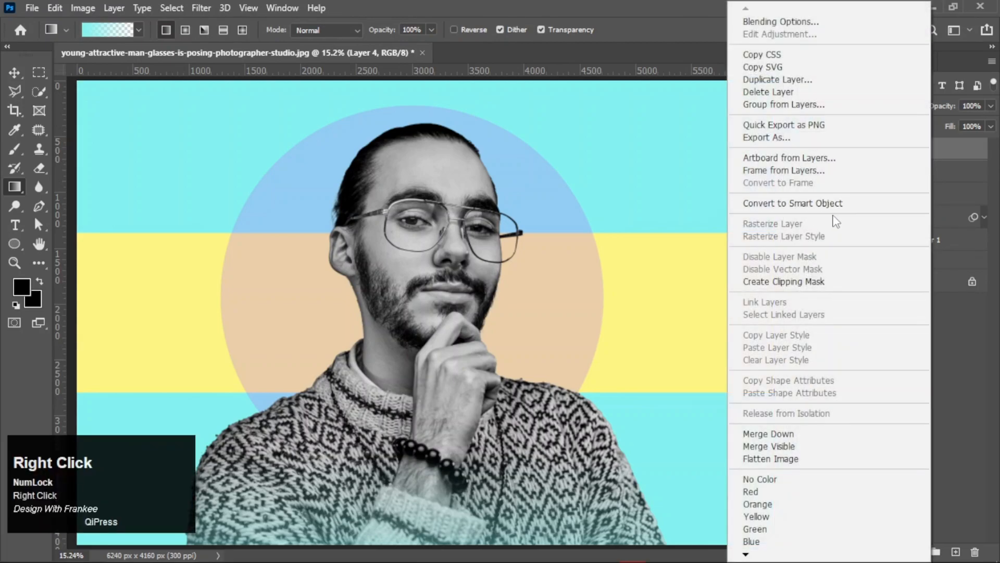
left_click(836, 204)
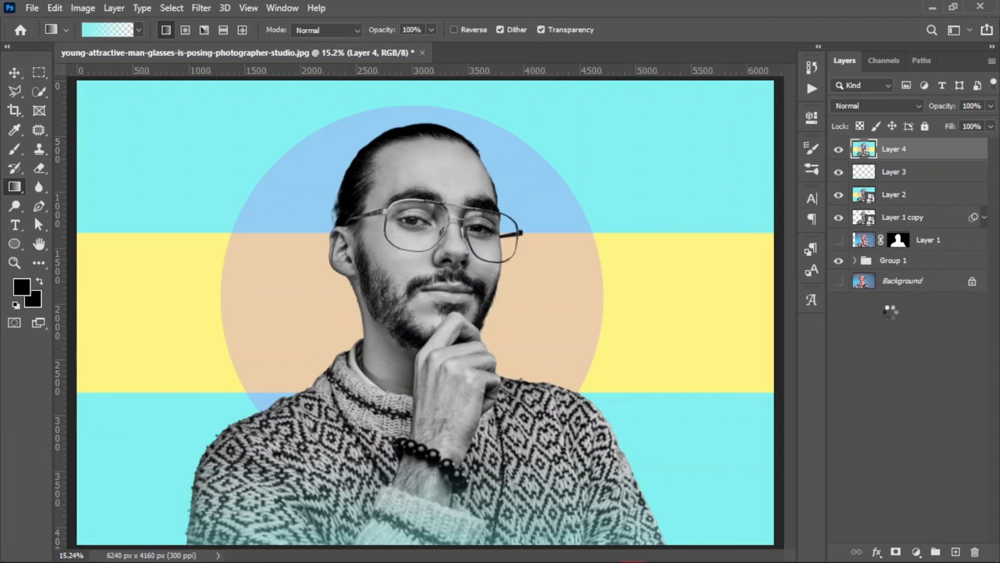
Apply an Add Noise filter to the merged smart object with amount 43.39%, Uniform distribution and Monochromatic on
left_click(205, 10)
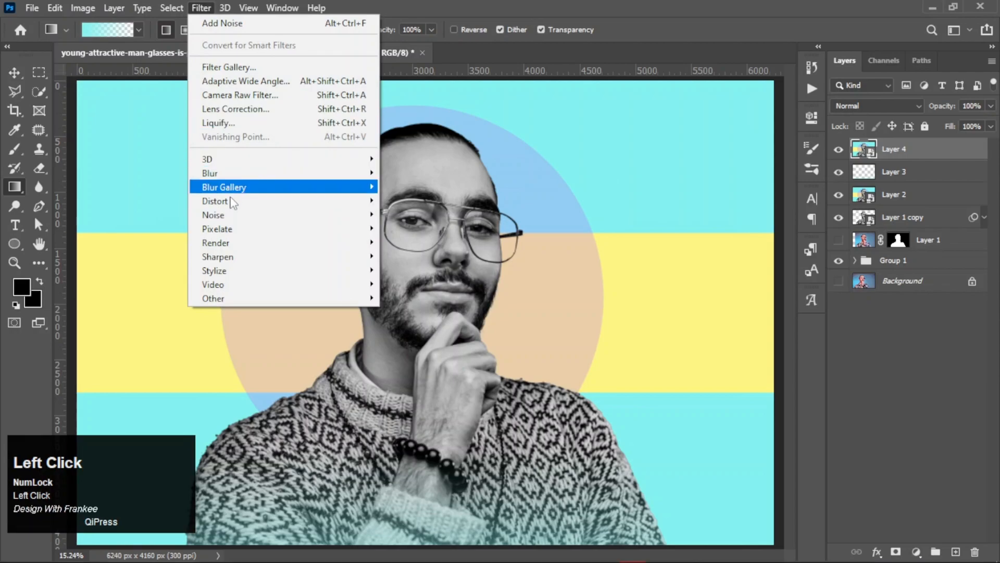
mouse_move(324, 217)
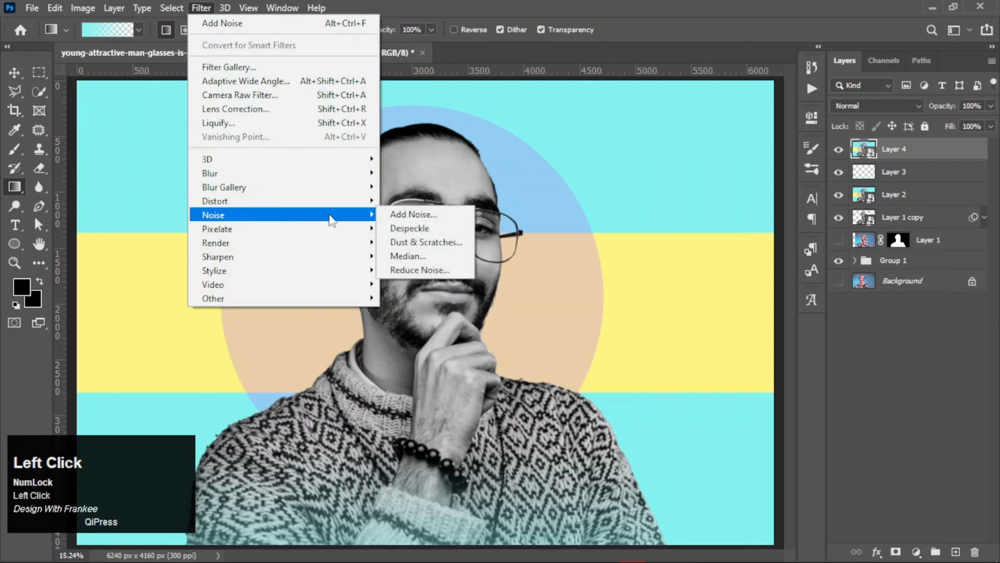
left_click(411, 216)
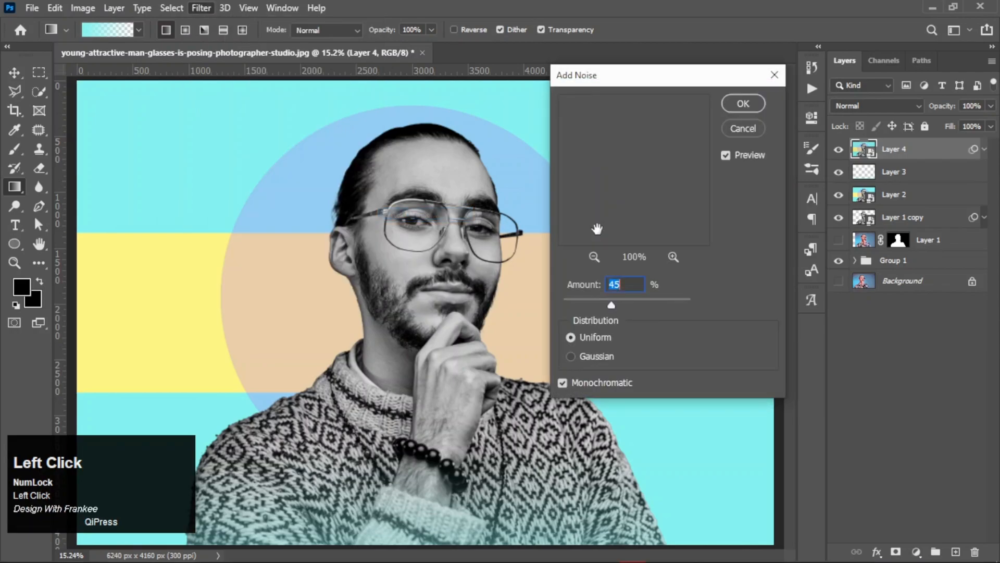
left_click(414, 263)
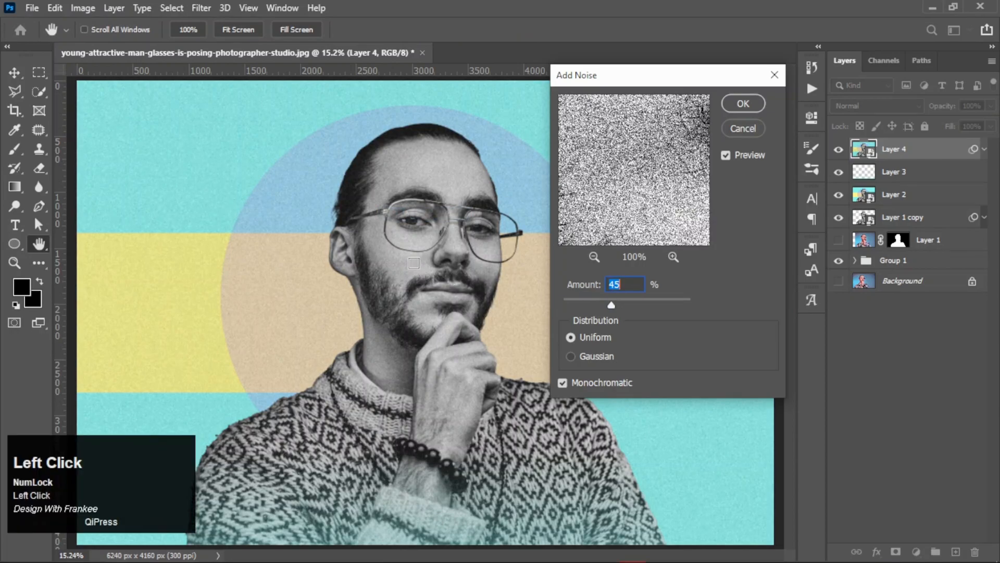
left_click_drag(611, 306, 611, 305)
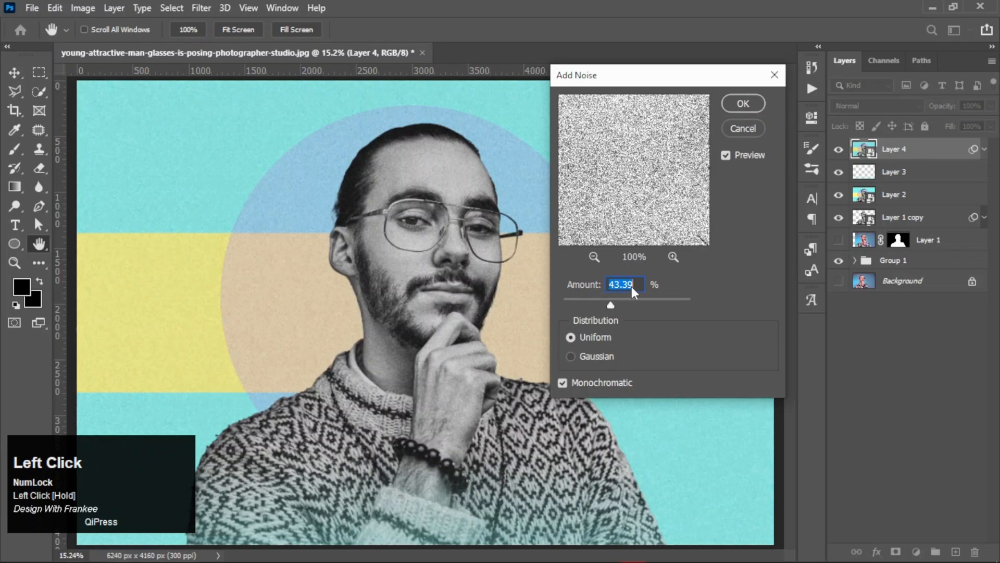
left_click(744, 103)
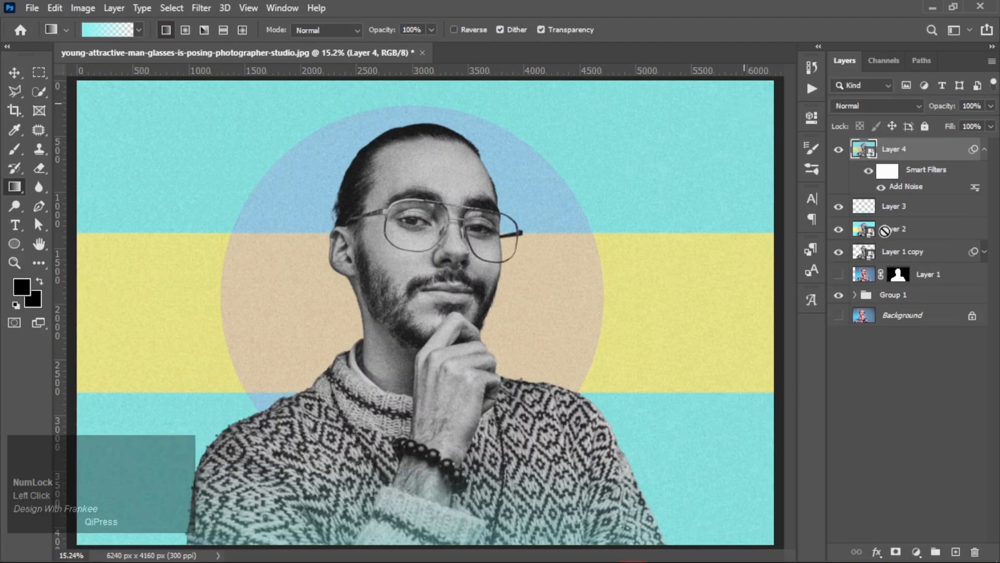
Compare the whole image with and without the noise smart filter, leaving the filter on
key("v")
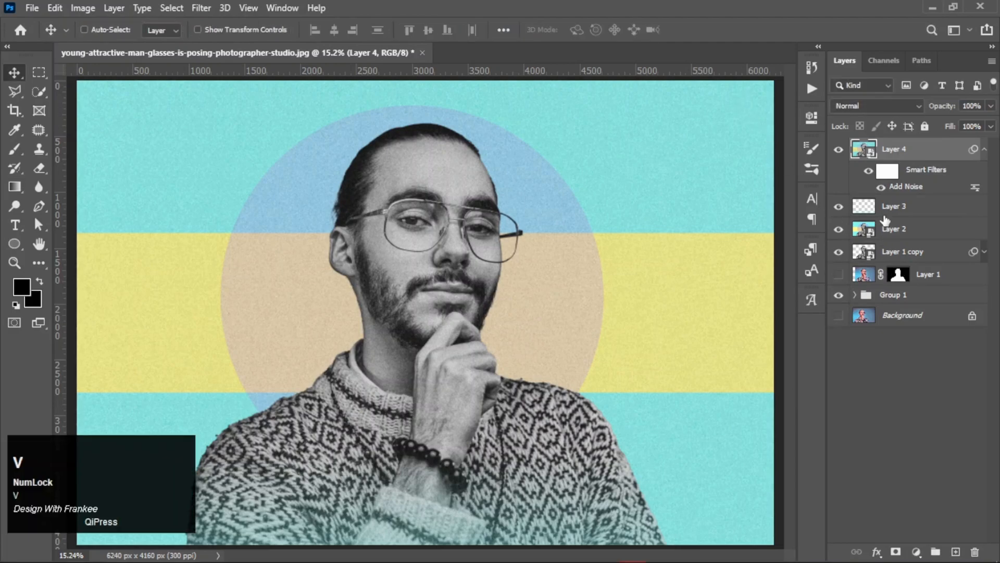
key("ctrl+0")
left_click(870, 171)
left_click(868, 171)
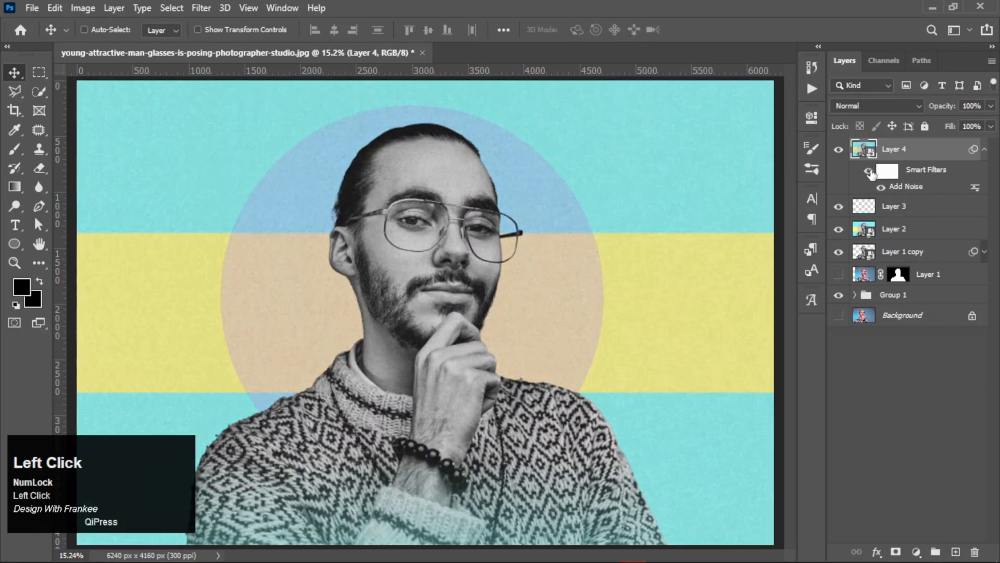